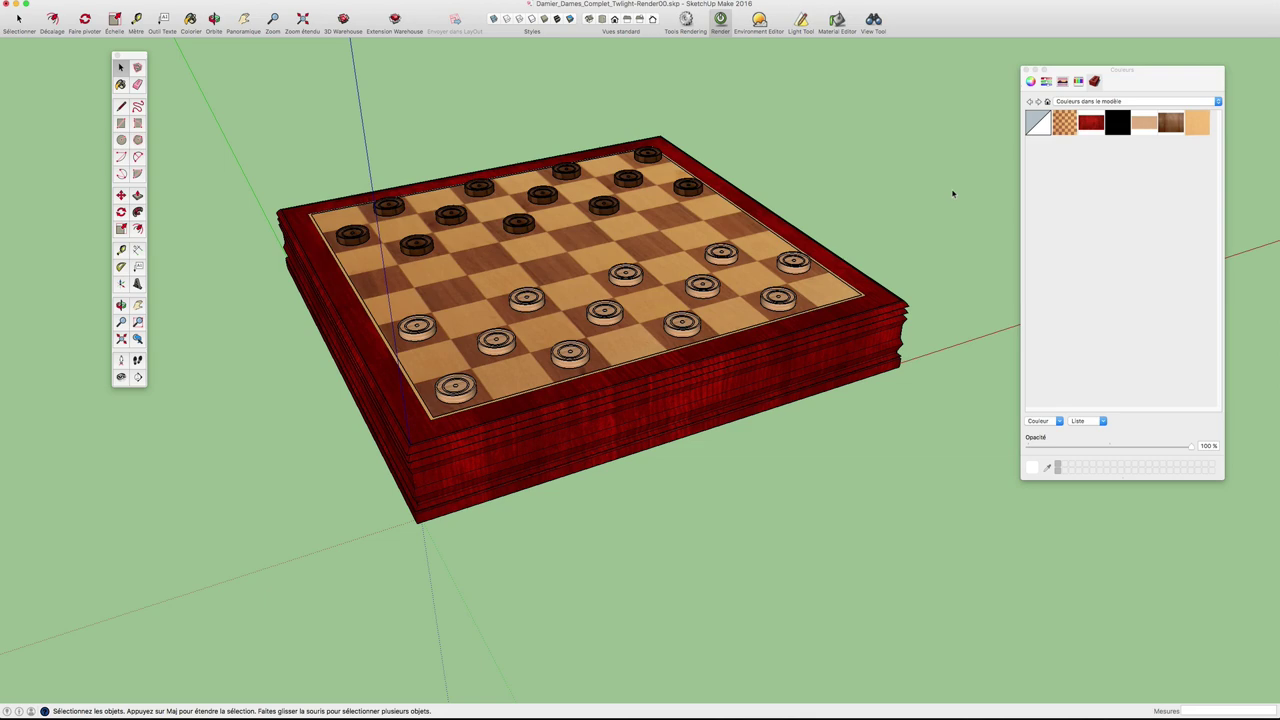
Orbit closer to the wooden checkerboard and open the Twilight Render window
mouse_move(953, 193)
middle_down()
mouse_move(943, 209)
mouse_move(863, 200)
mouse_move(969, 200)
mouse_move(826, 303)
mouse_move(886, 257)
mouse_move(703, 218)
middle_up()
scroll(826, 303, up, 3)
scroll(886, 257, down, 2)
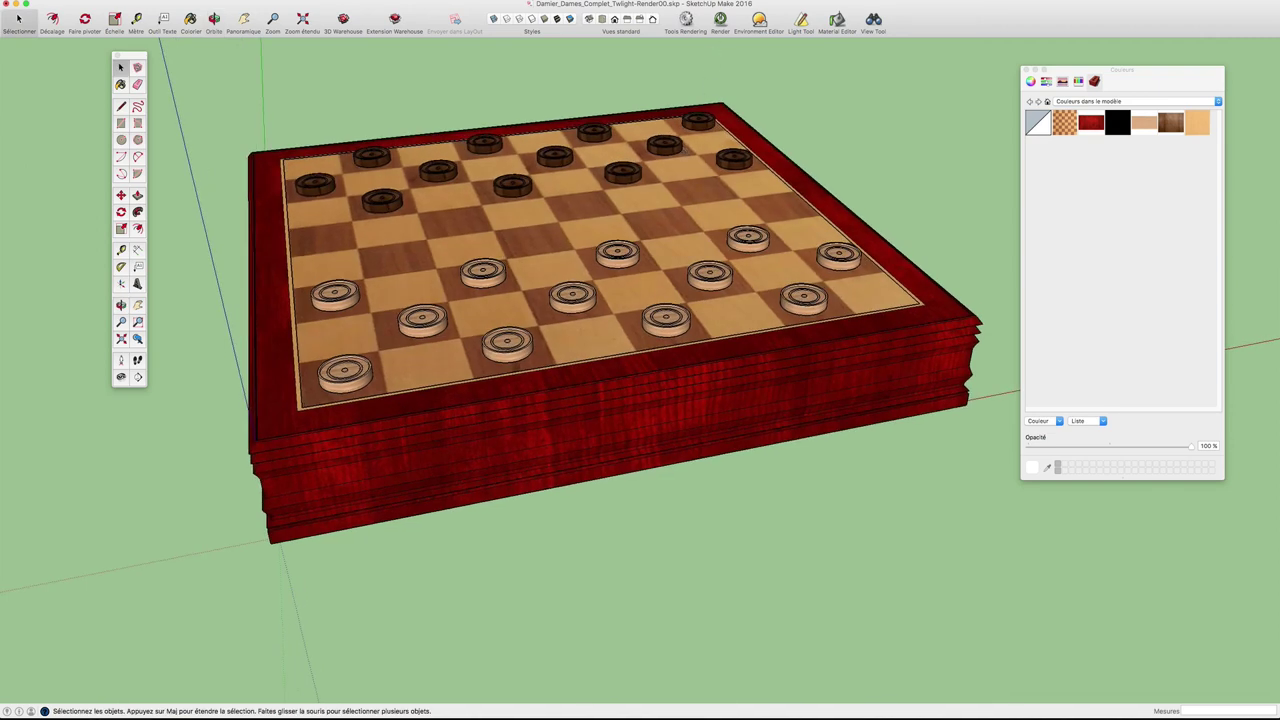
click(720, 19)
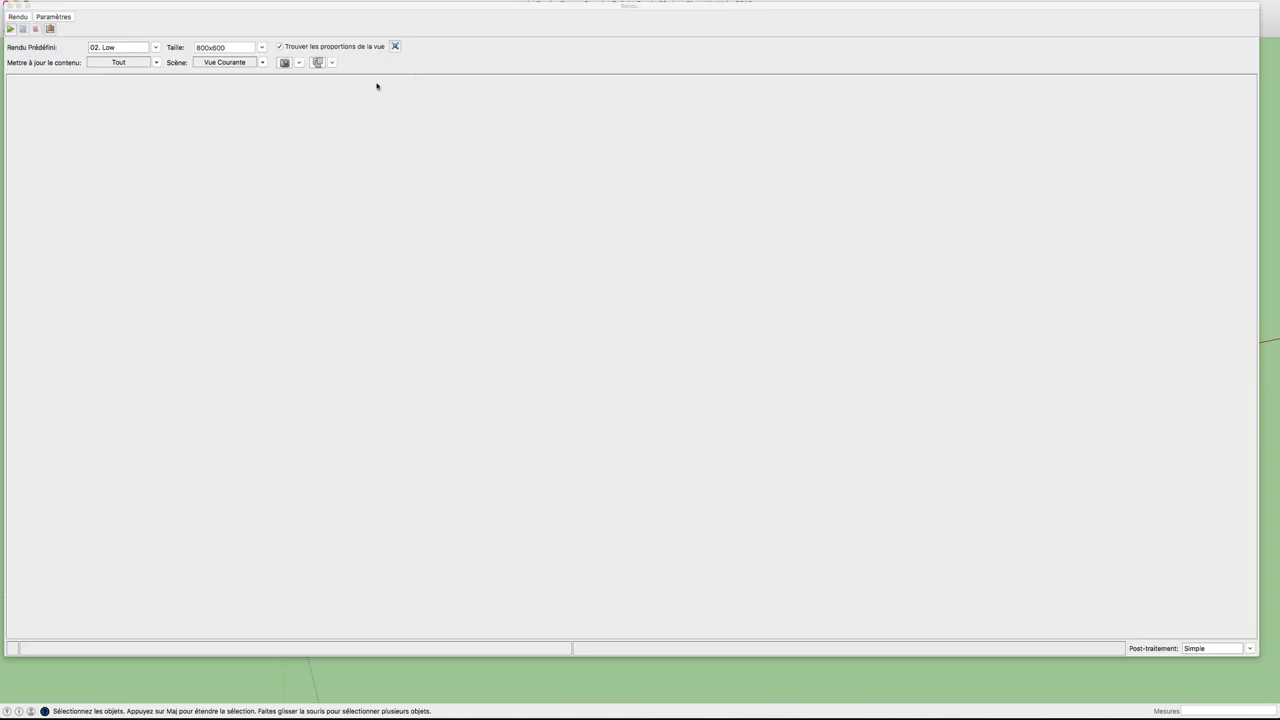
Render the checkerboard with the 02. Low preset and fit the image to the window
click(157, 48)
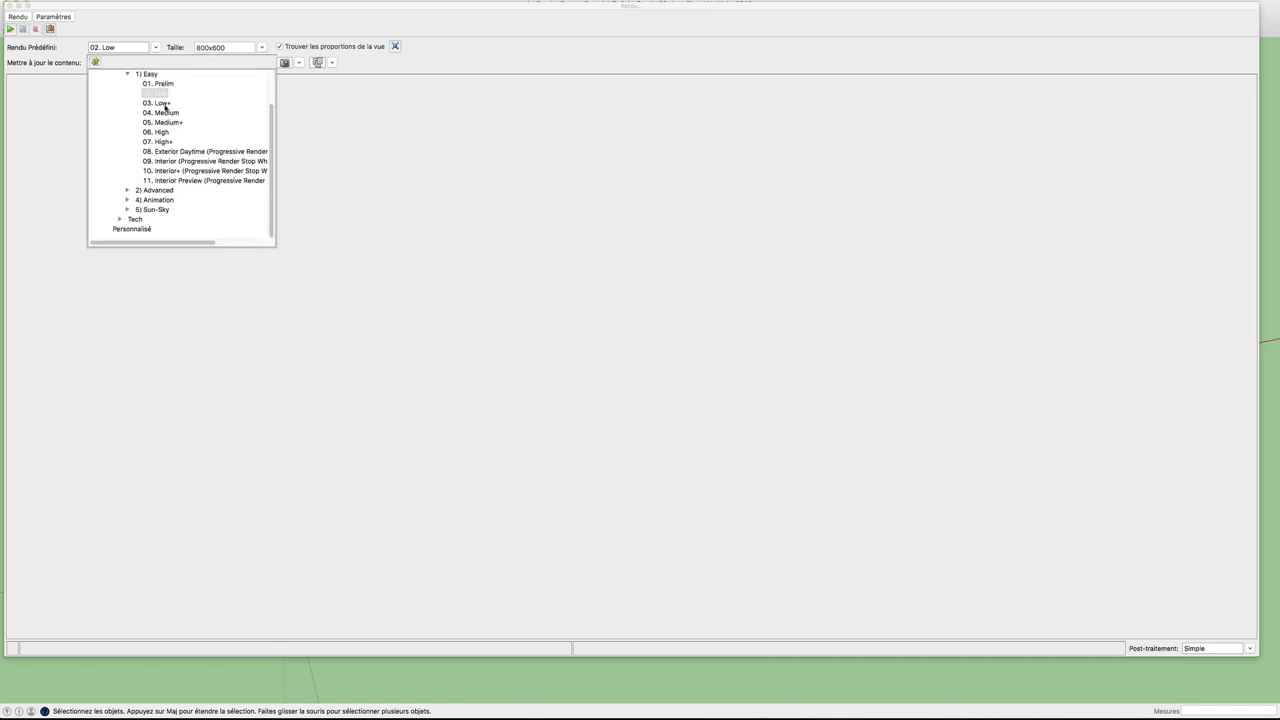
click(157, 48)
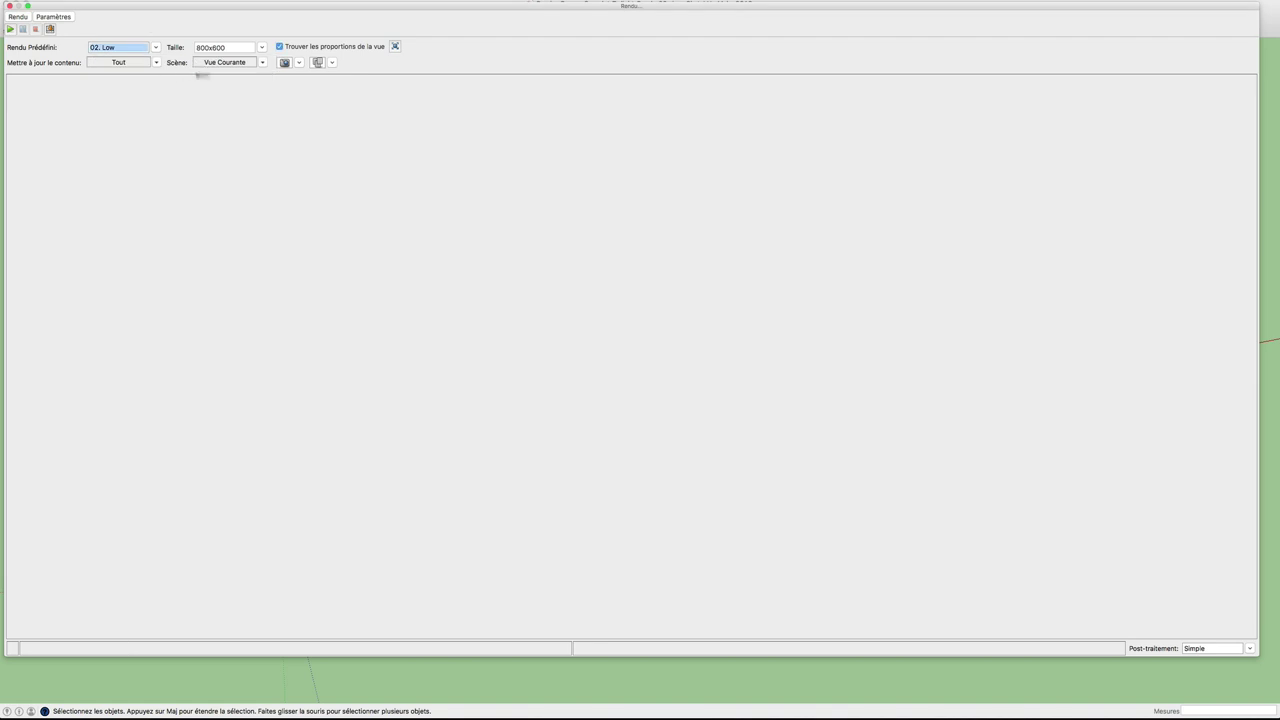
click(10, 29)
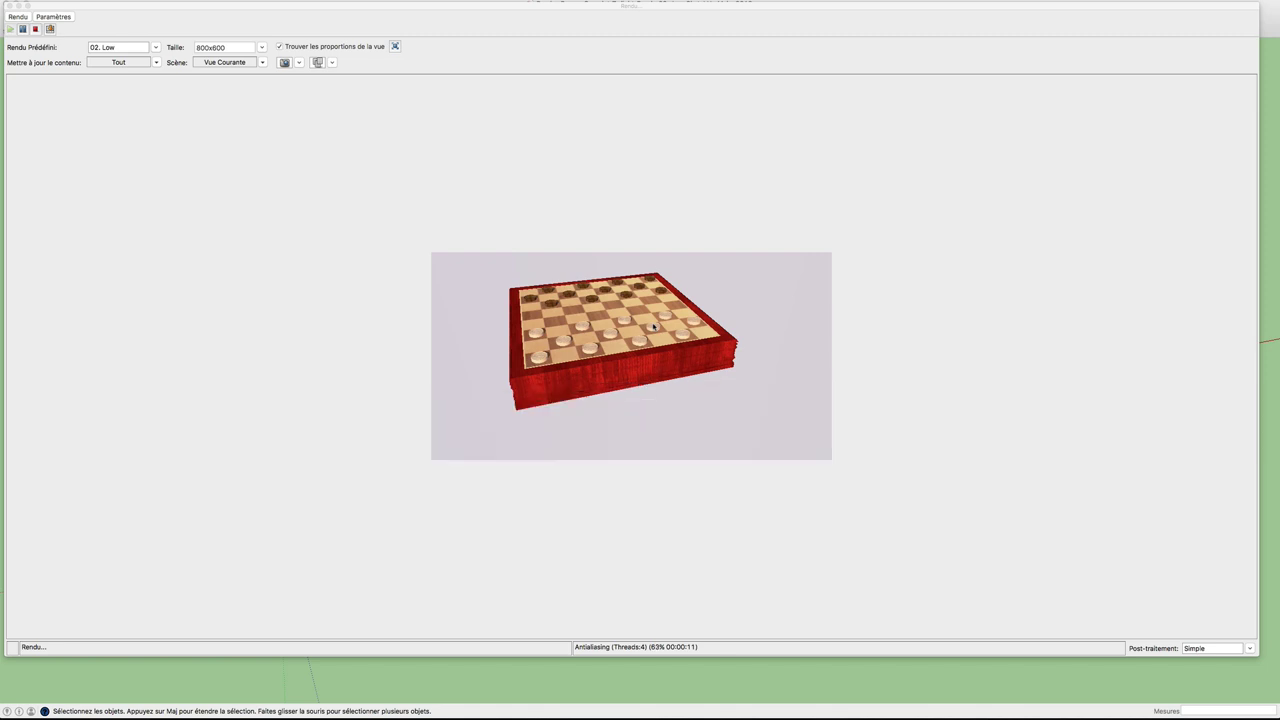
right_click(653, 326)
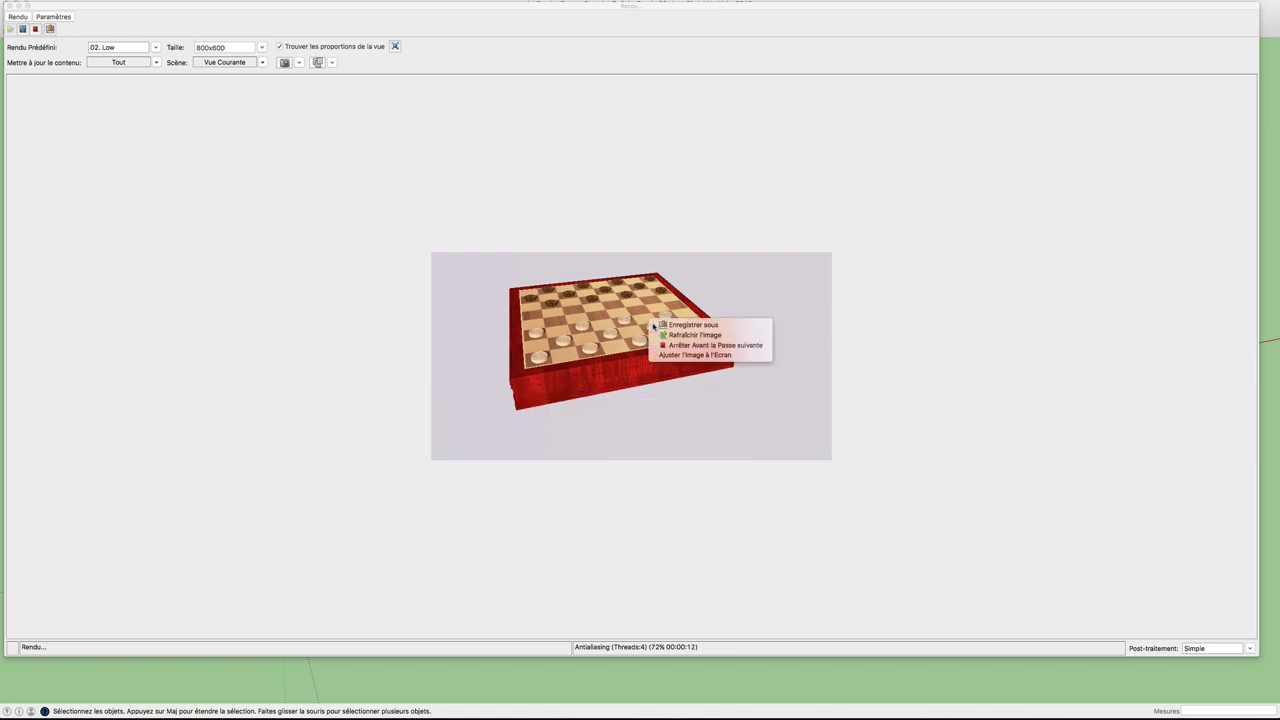
click(693, 356)
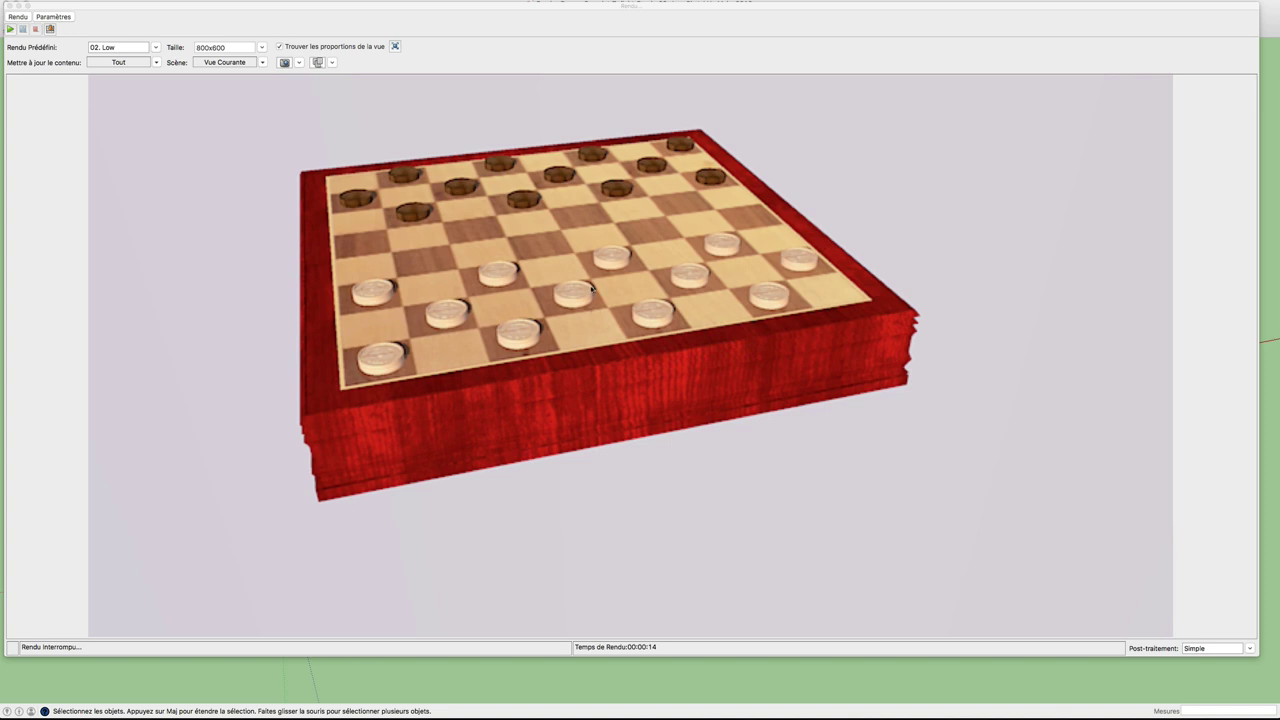
Match the render size to the view proportions and re-render, discarding the previous image
click(395, 47)
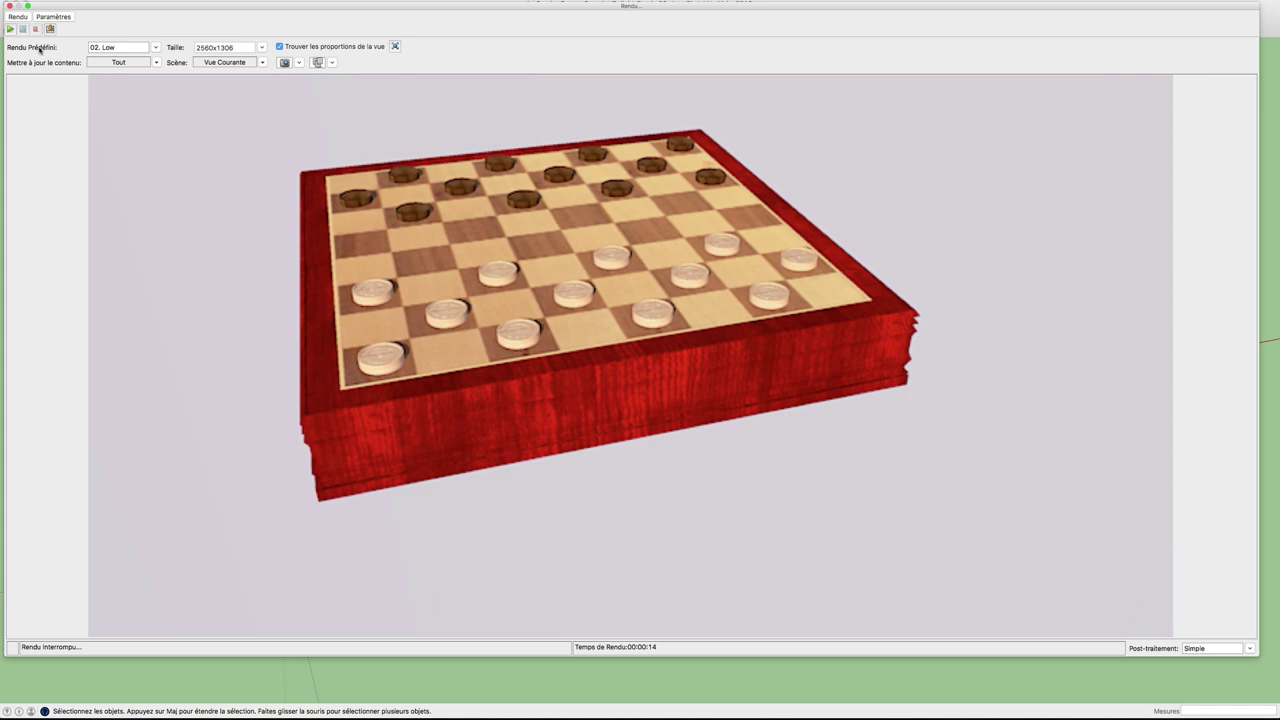
click(10, 29)
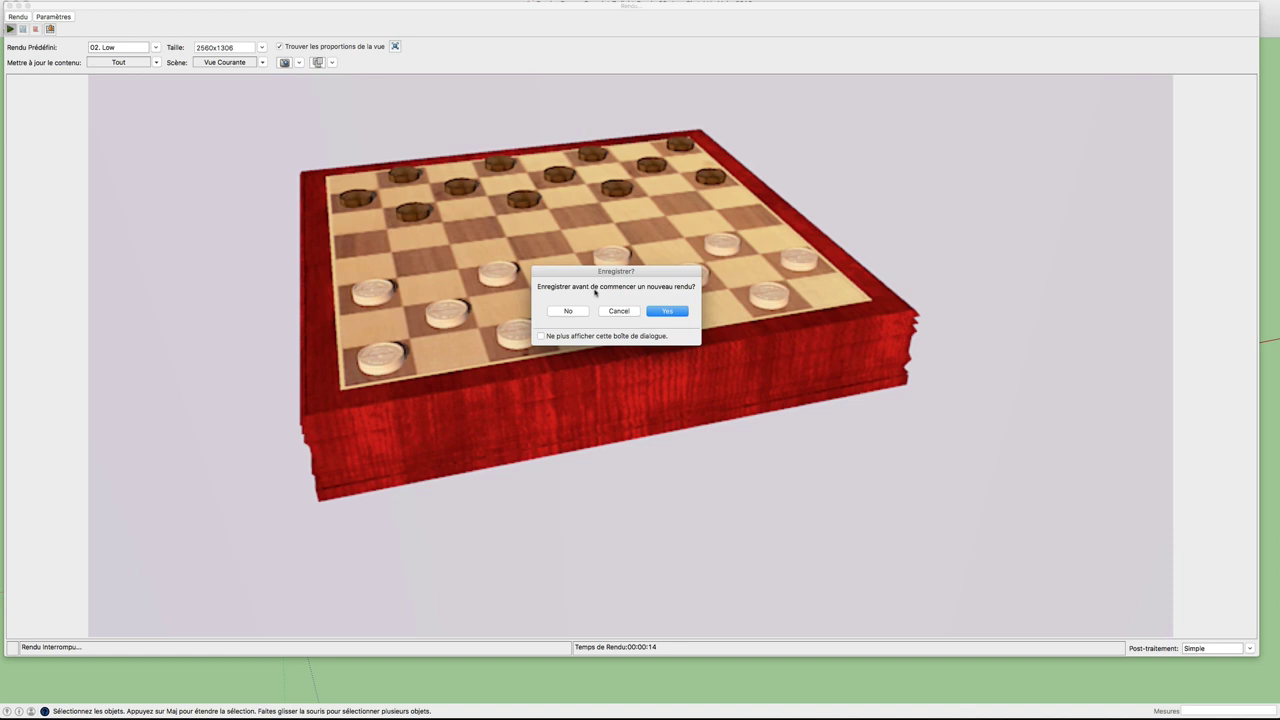
click(578, 313)
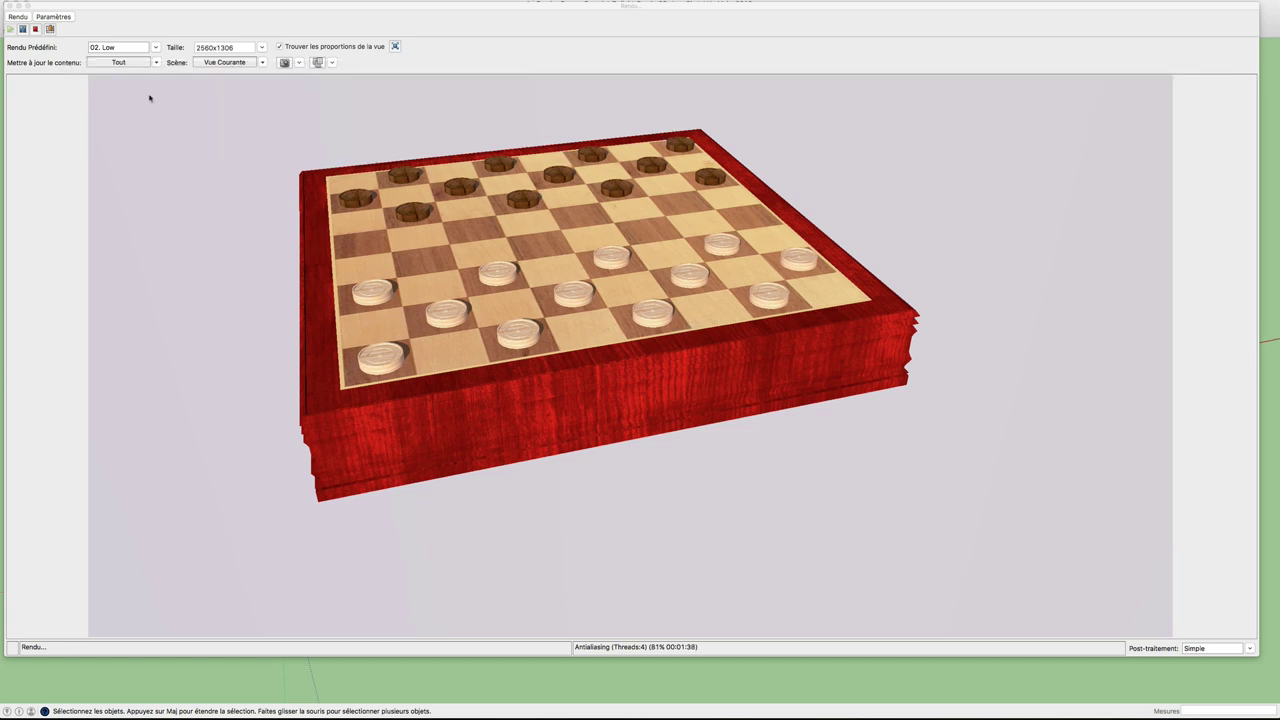
Keep the 02. Low preset, cancel the save-image dialog, and close the render window unsaved
click(157, 48)
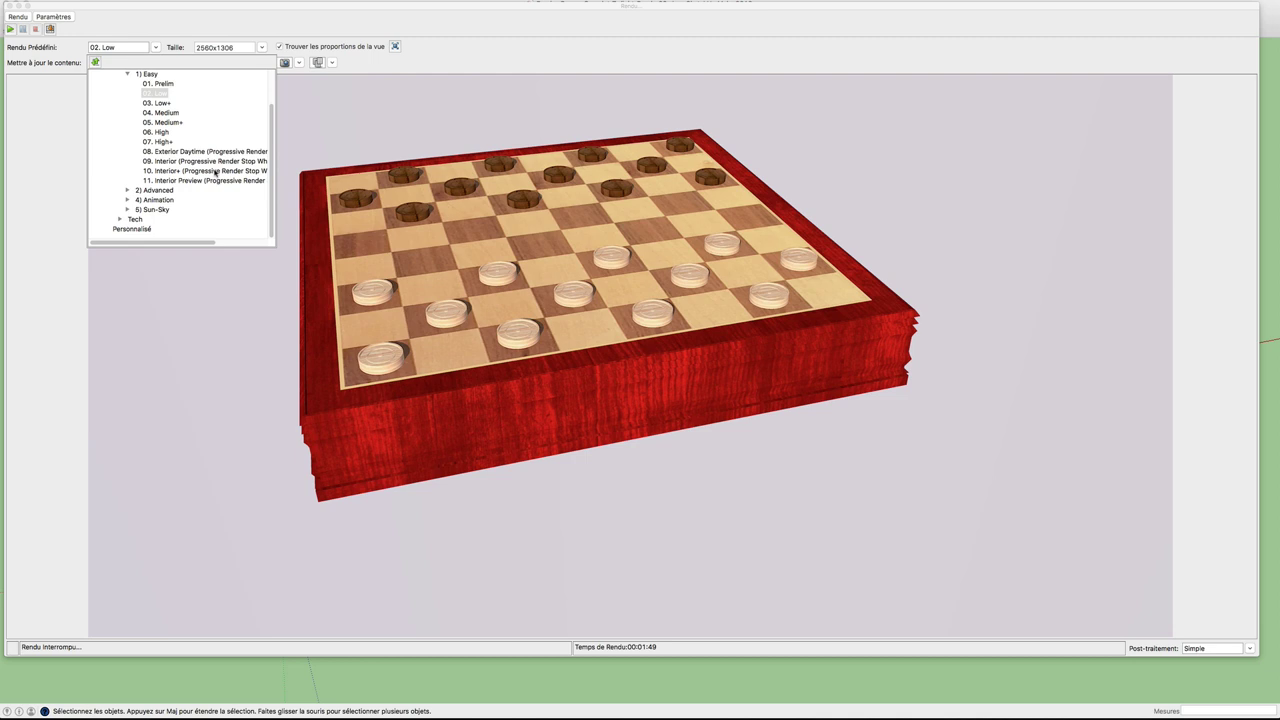
click(405, 70)
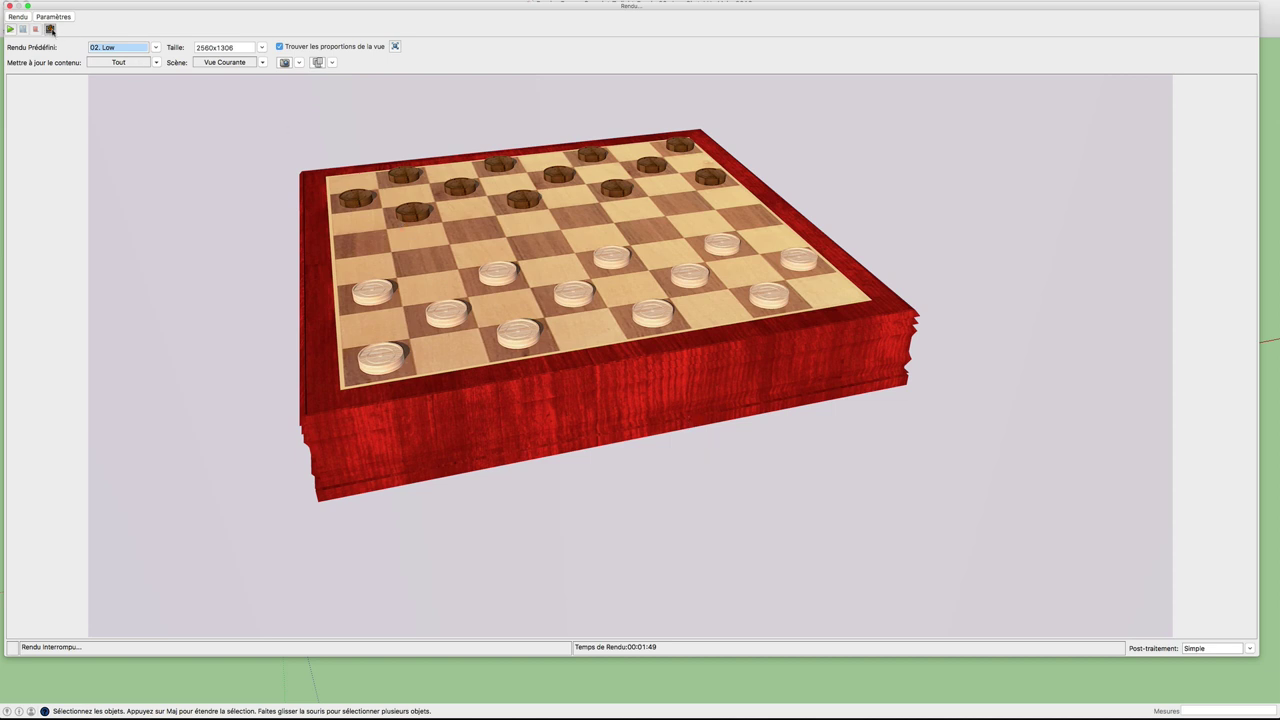
click(50, 29)
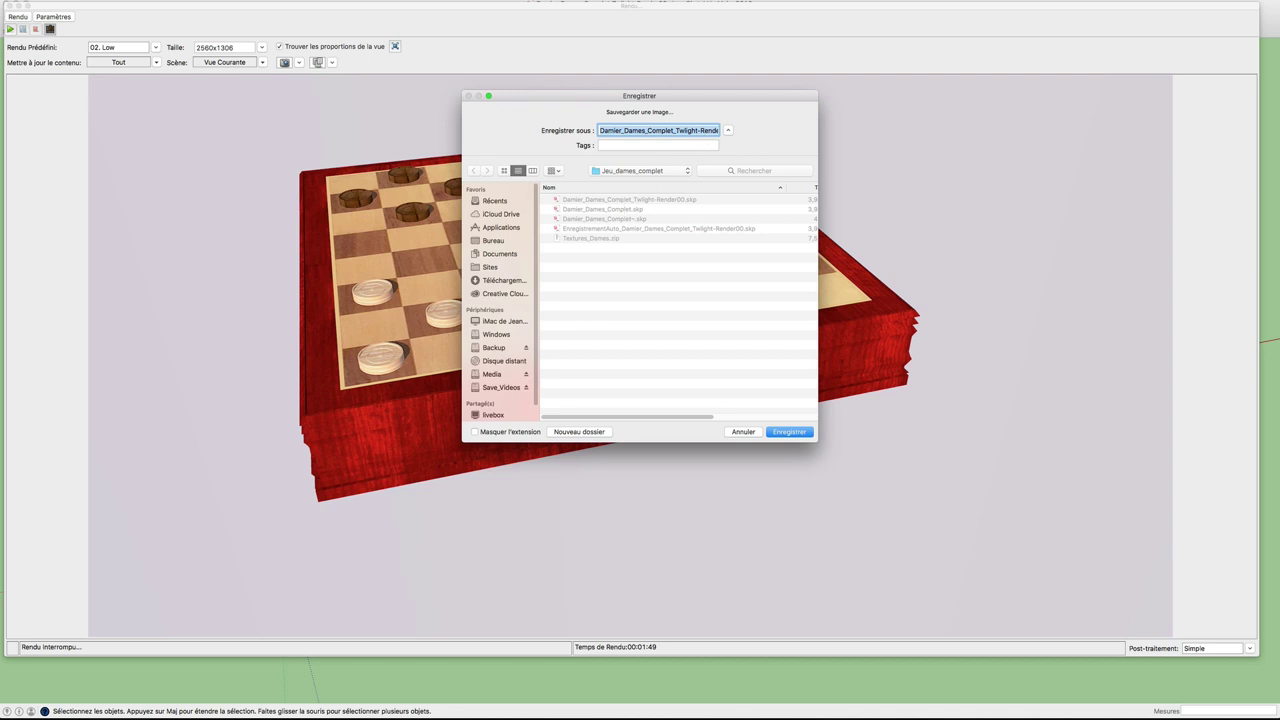
key(Tab)
key(shift+Tab)
click(744, 432)
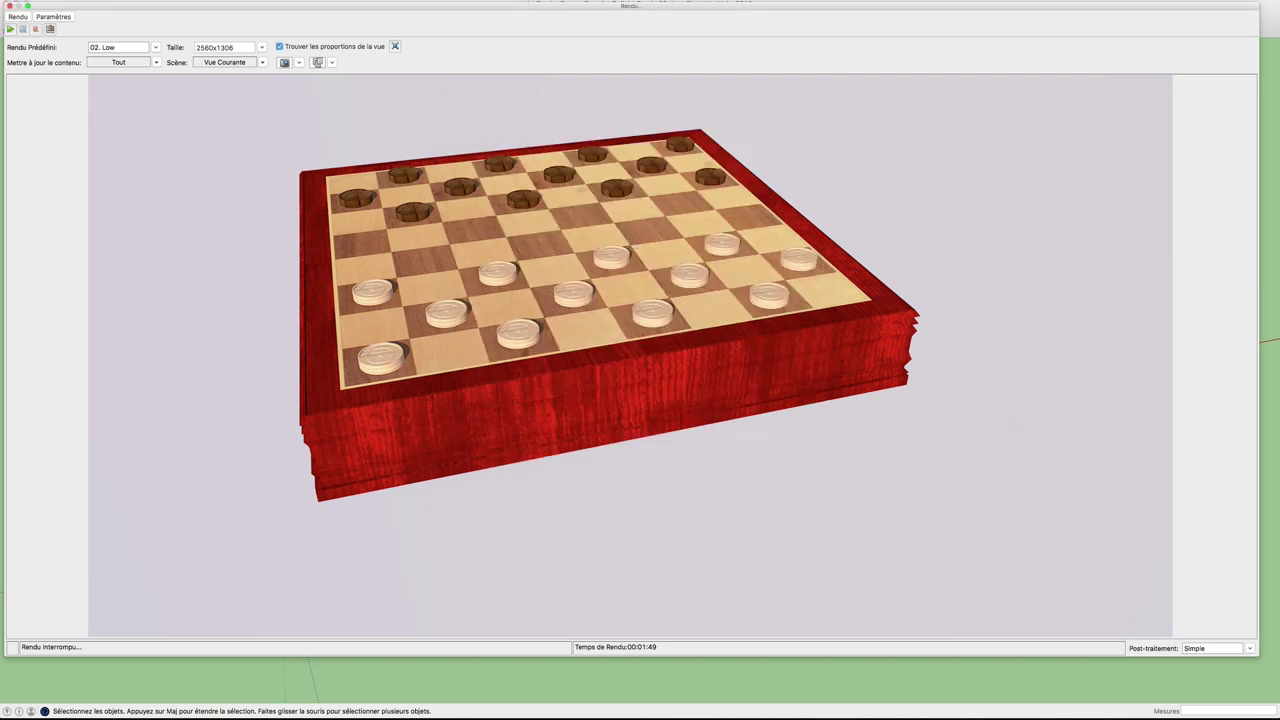
click(11, 7)
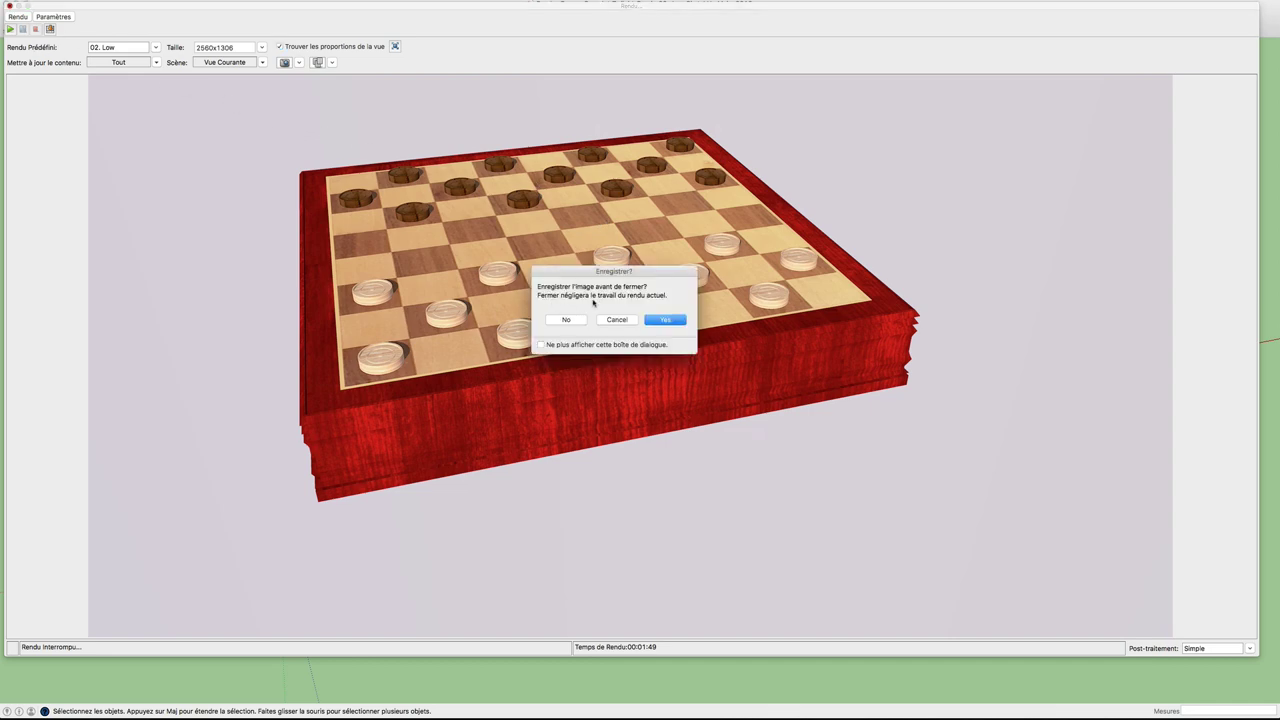
click(566, 319)
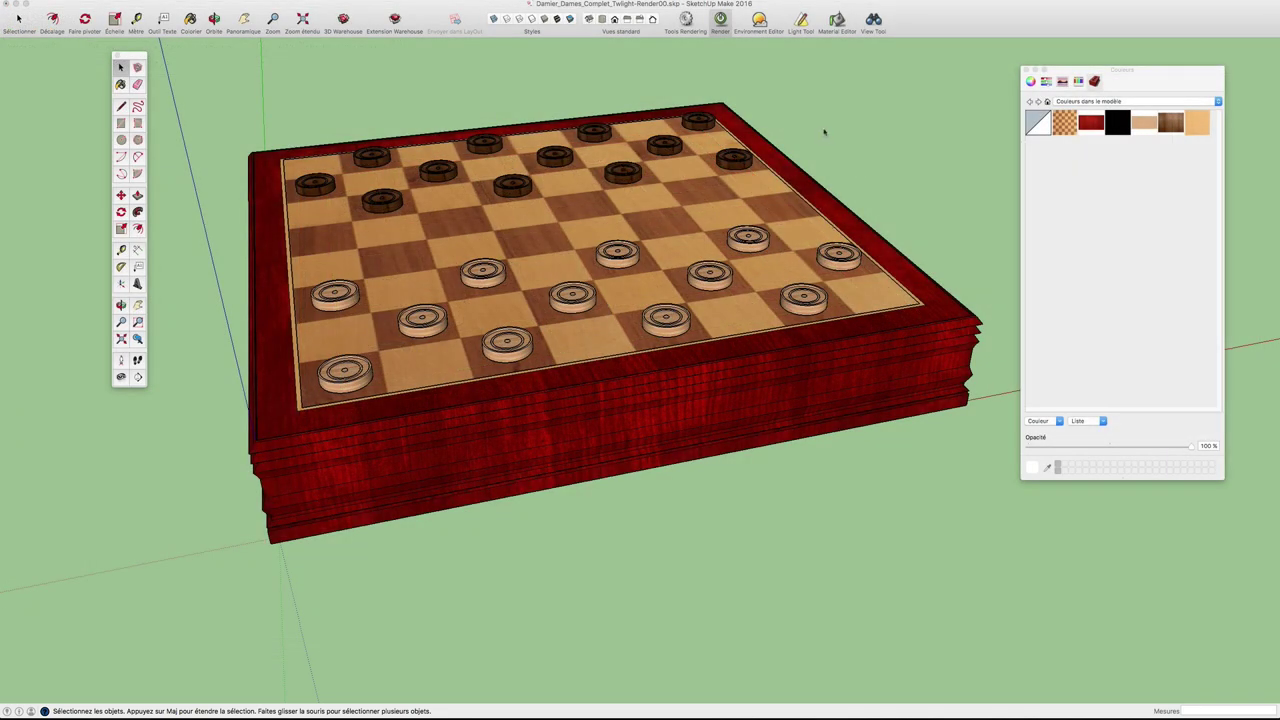
click(760, 22)
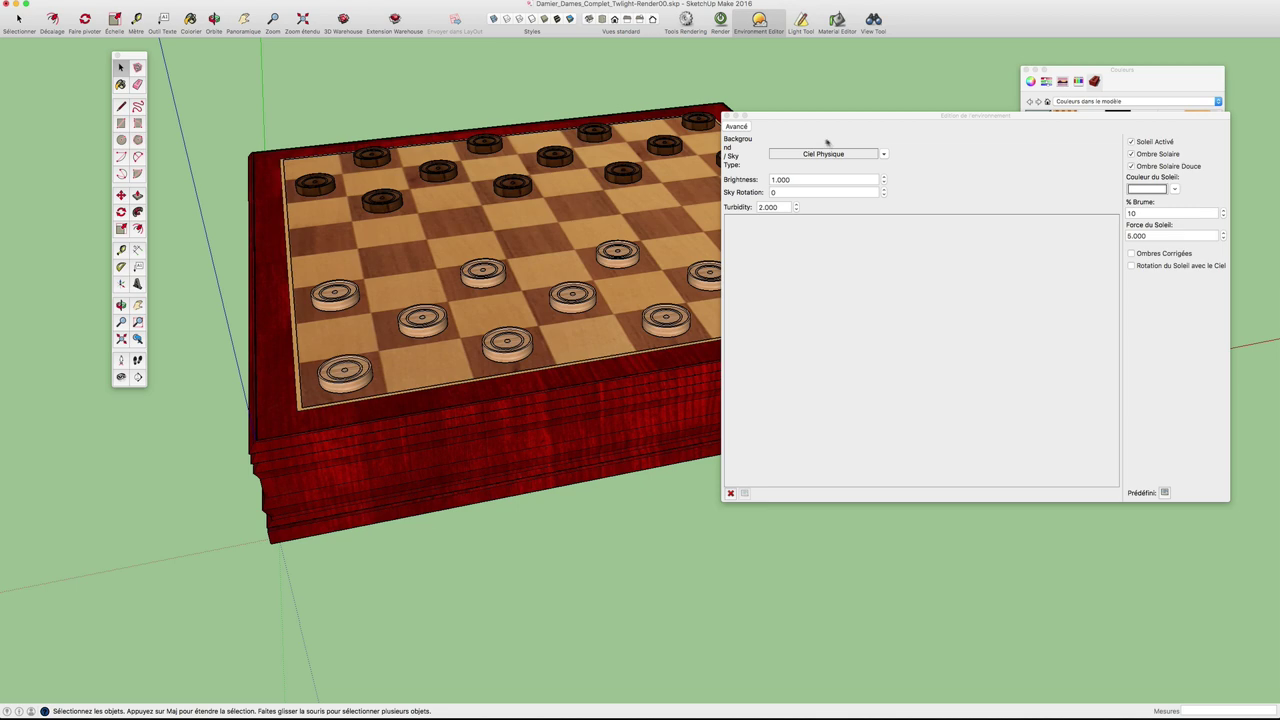
click(728, 116)
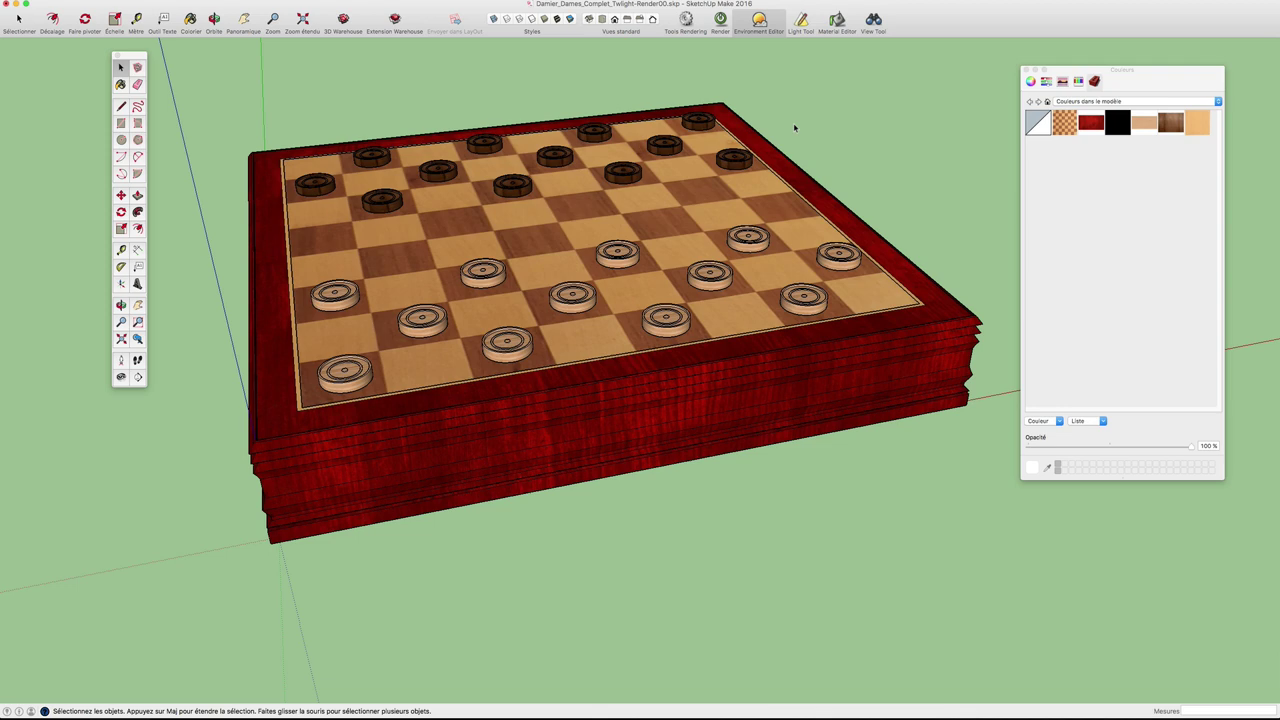
mouse_move(712, 235)
middle_down()
mouse_move(737, 230)
mouse_move(740, 196)
middle_up()
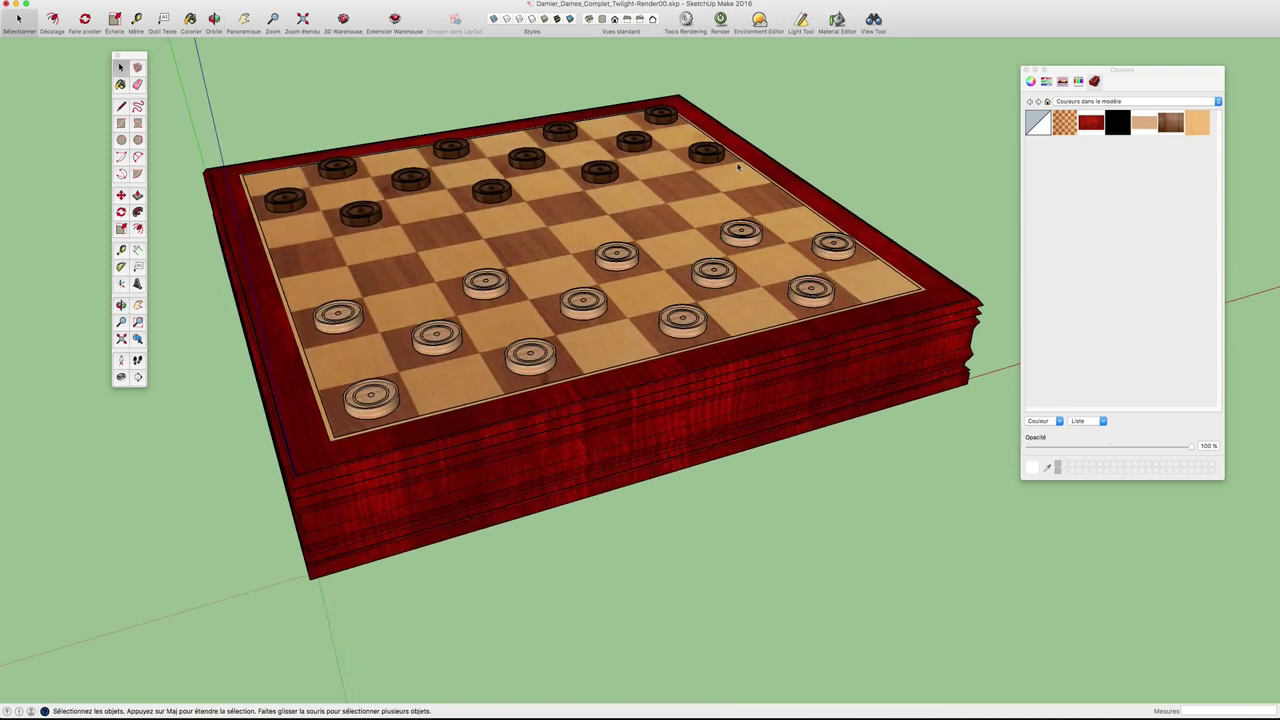
In the Twilight Material Editor, sample wood_black_brown and apply the Bois > Satiné template
click(837, 20)
click(837, 22)
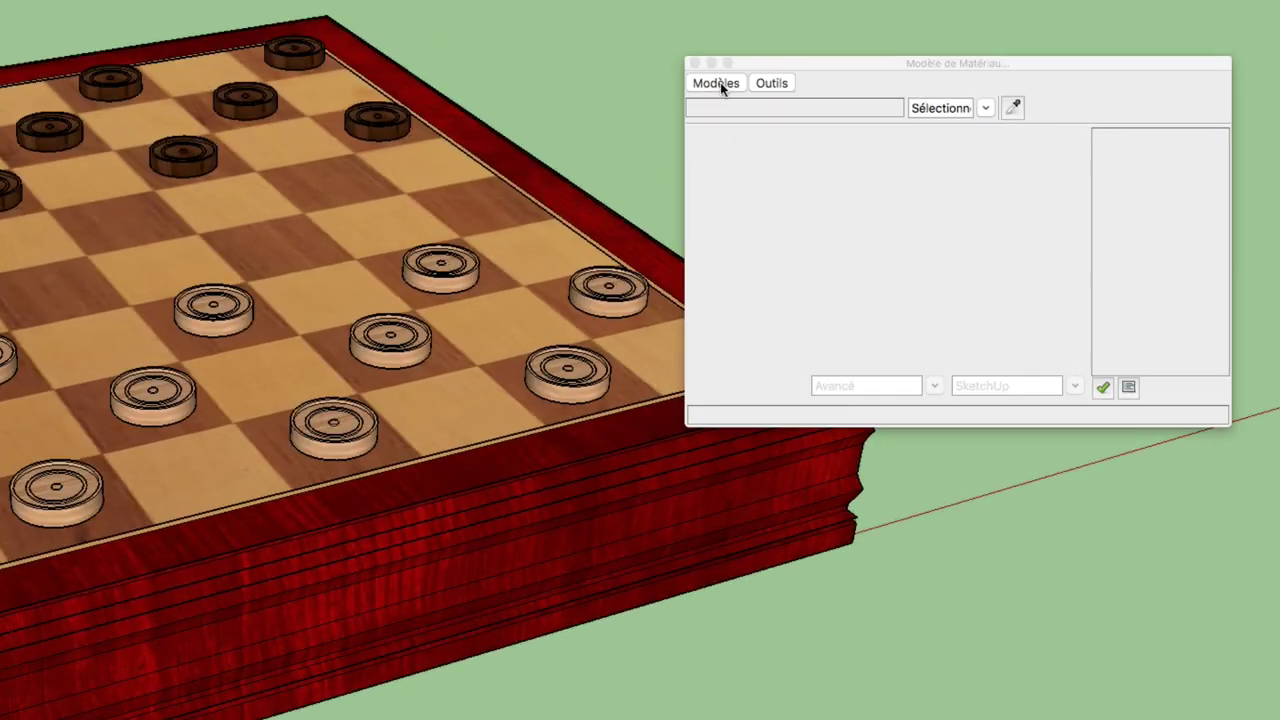
click(718, 83)
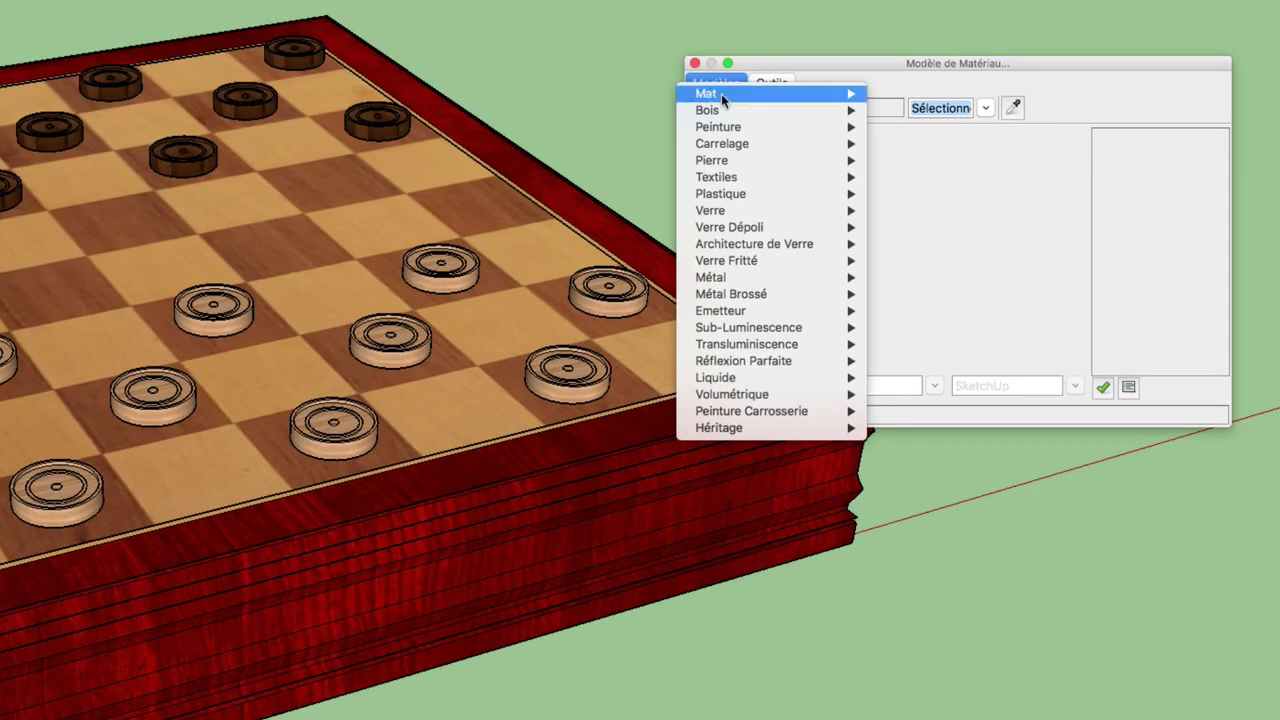
click(909, 66)
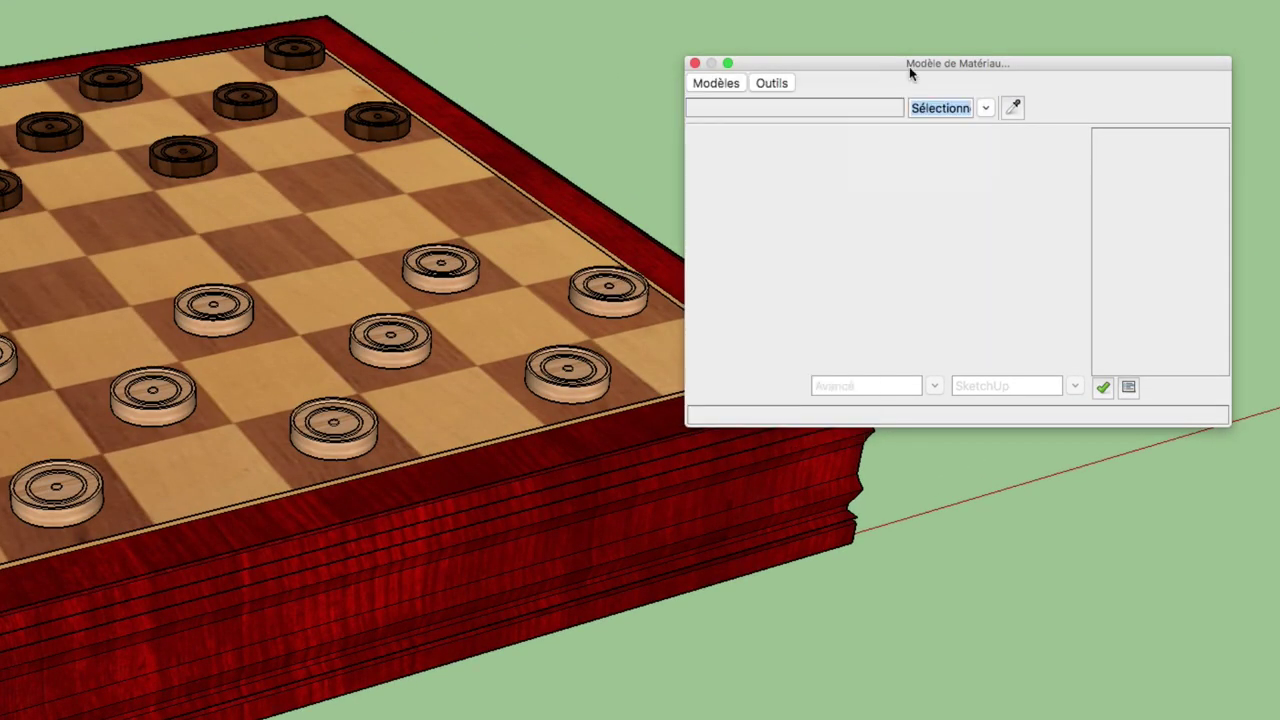
click(1013, 107)
click(360, 524)
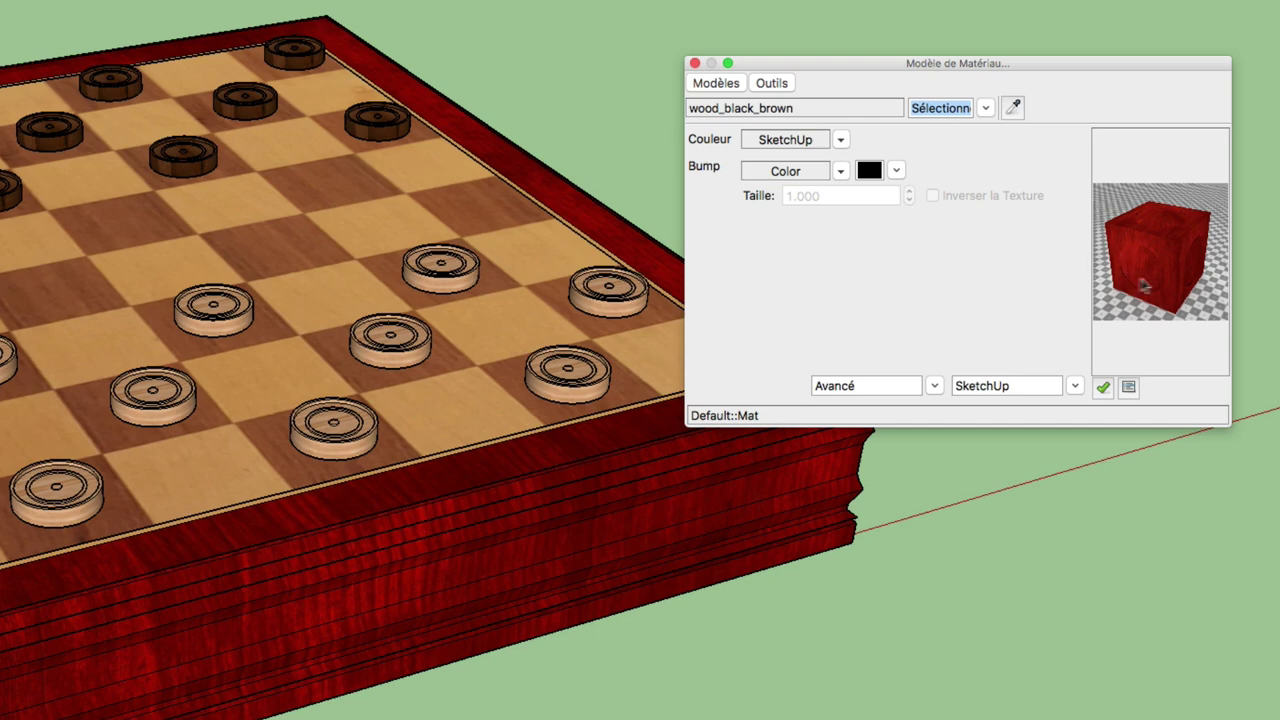
click(725, 86)
mouse_move(706, 111)
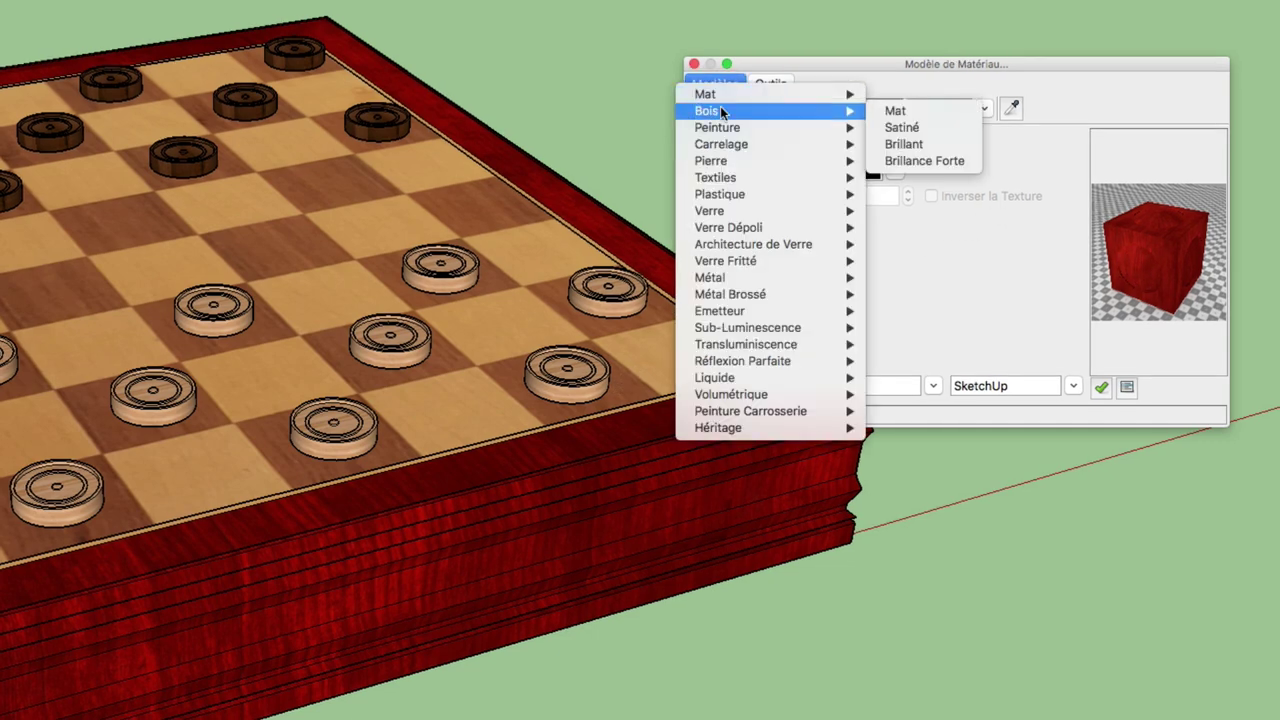
click(912, 128)
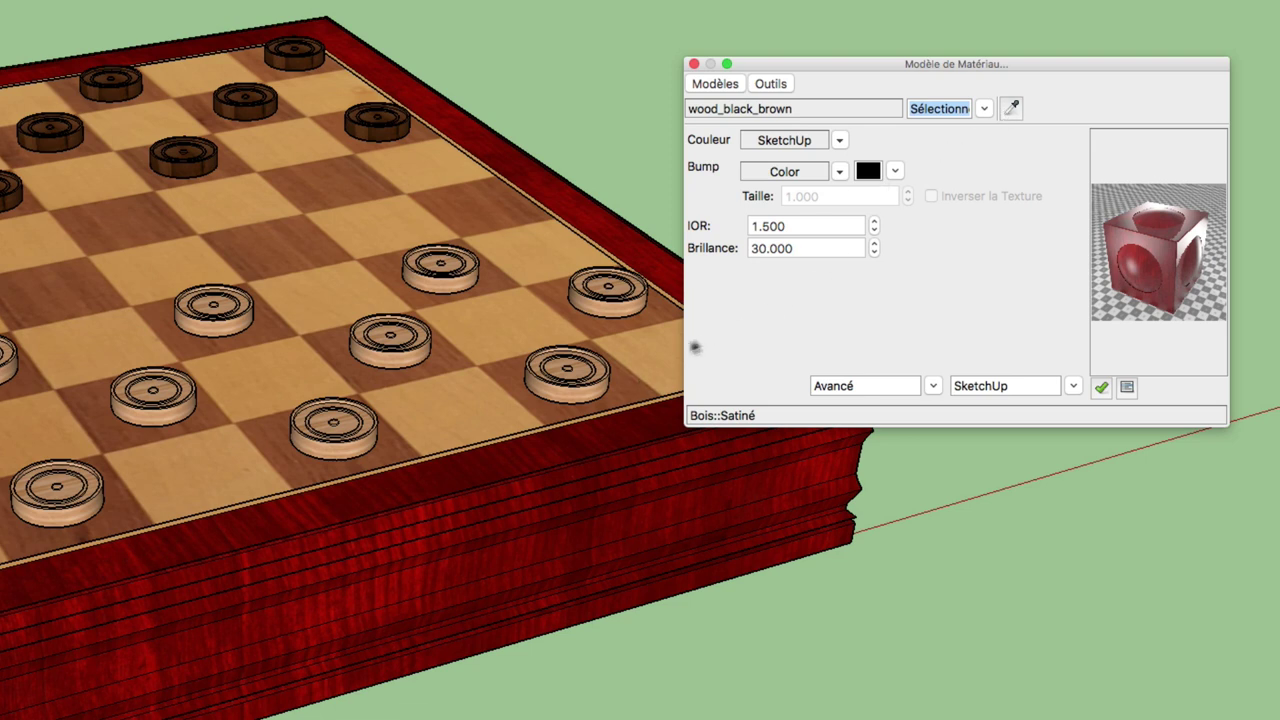
Make the Texture_damier_TP squares and the Bois_Pion_Blanc pieces matte wood
click(642, 346)
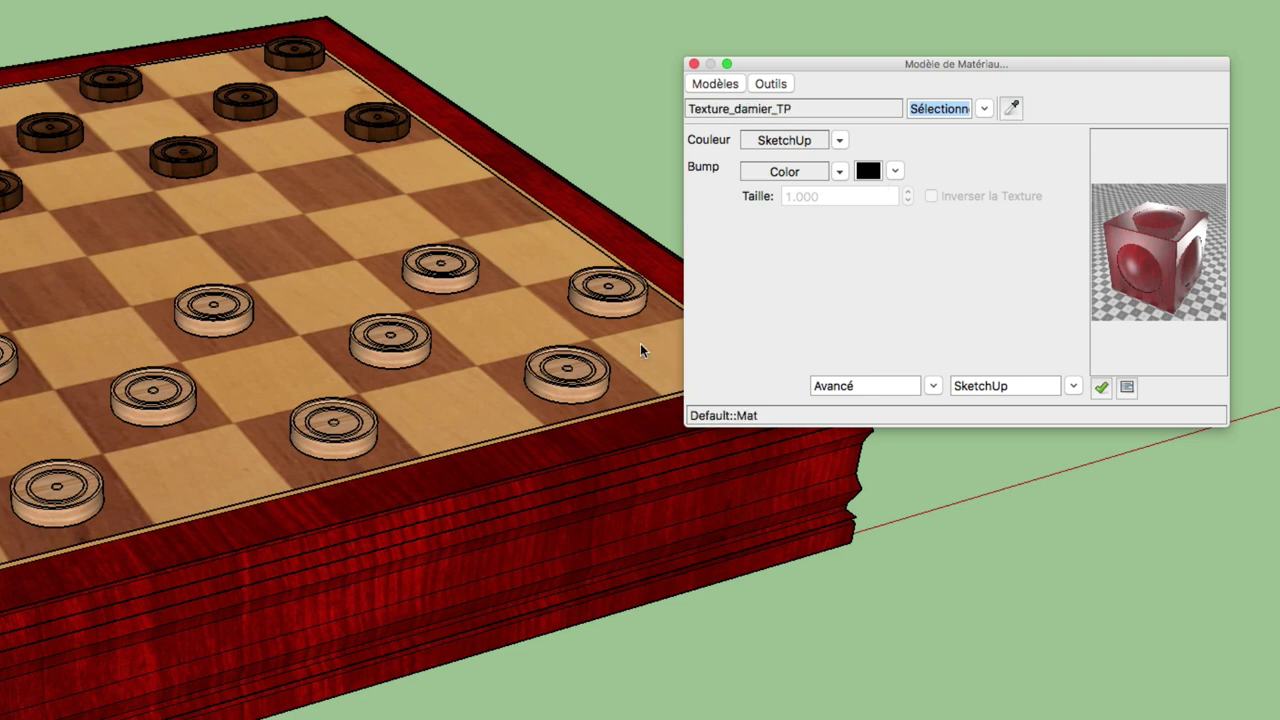
click(714, 86)
mouse_move(760, 111)
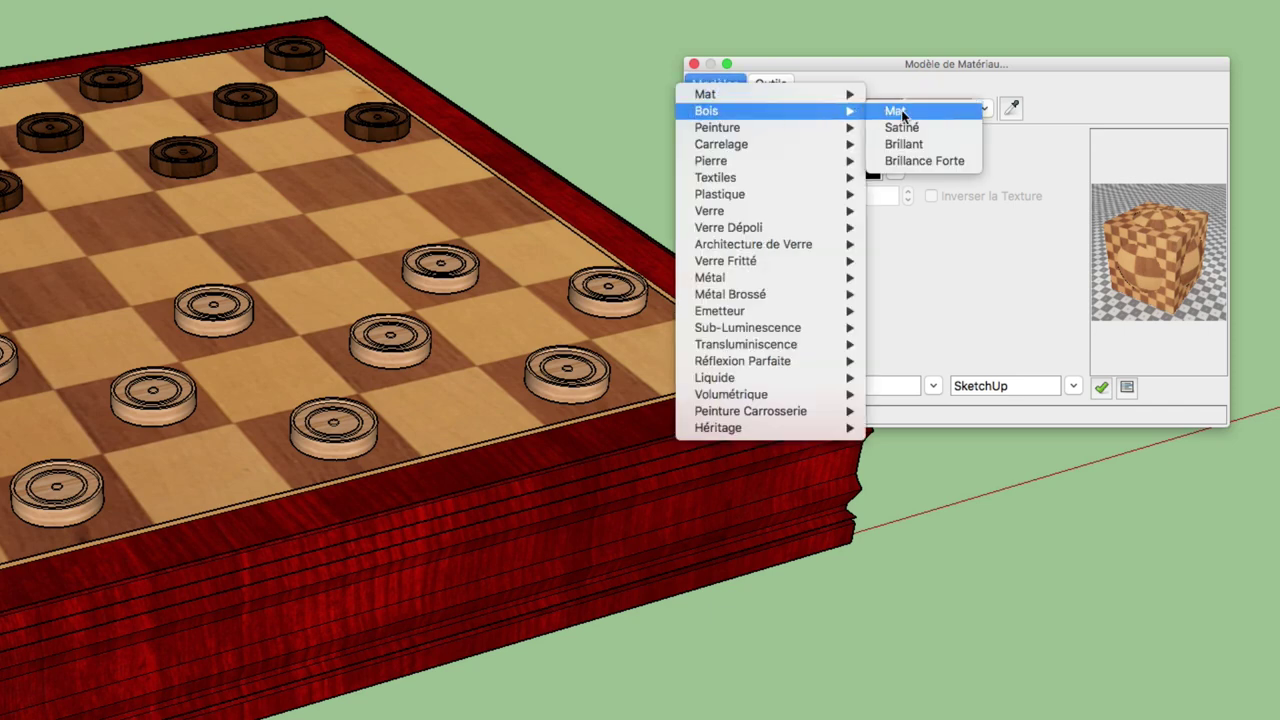
click(901, 113)
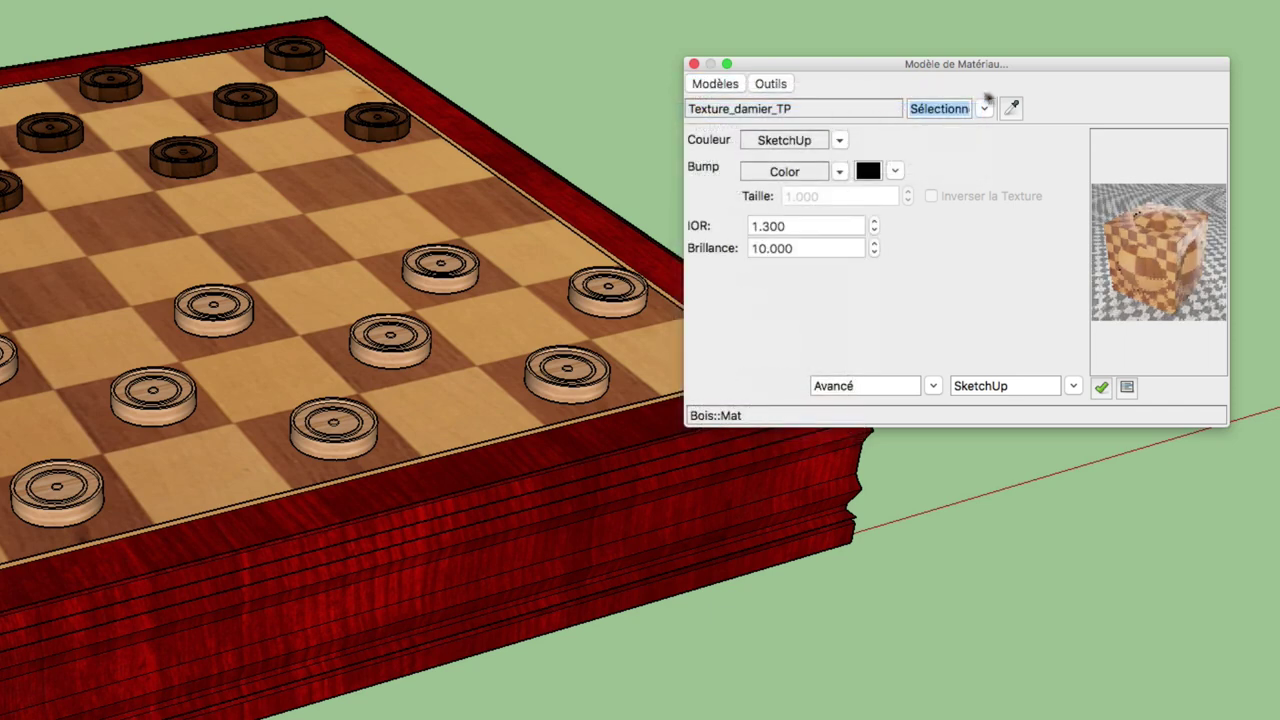
click(1013, 106)
click(622, 291)
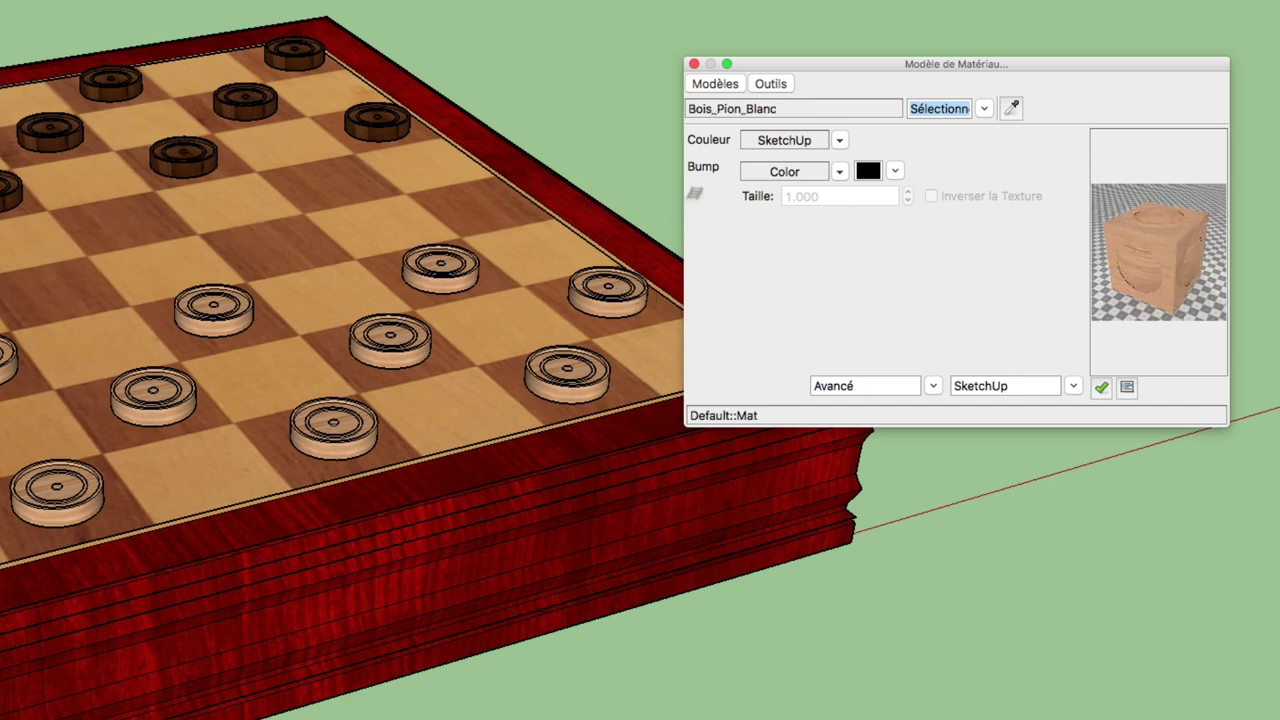
click(712, 86)
mouse_move(706, 111)
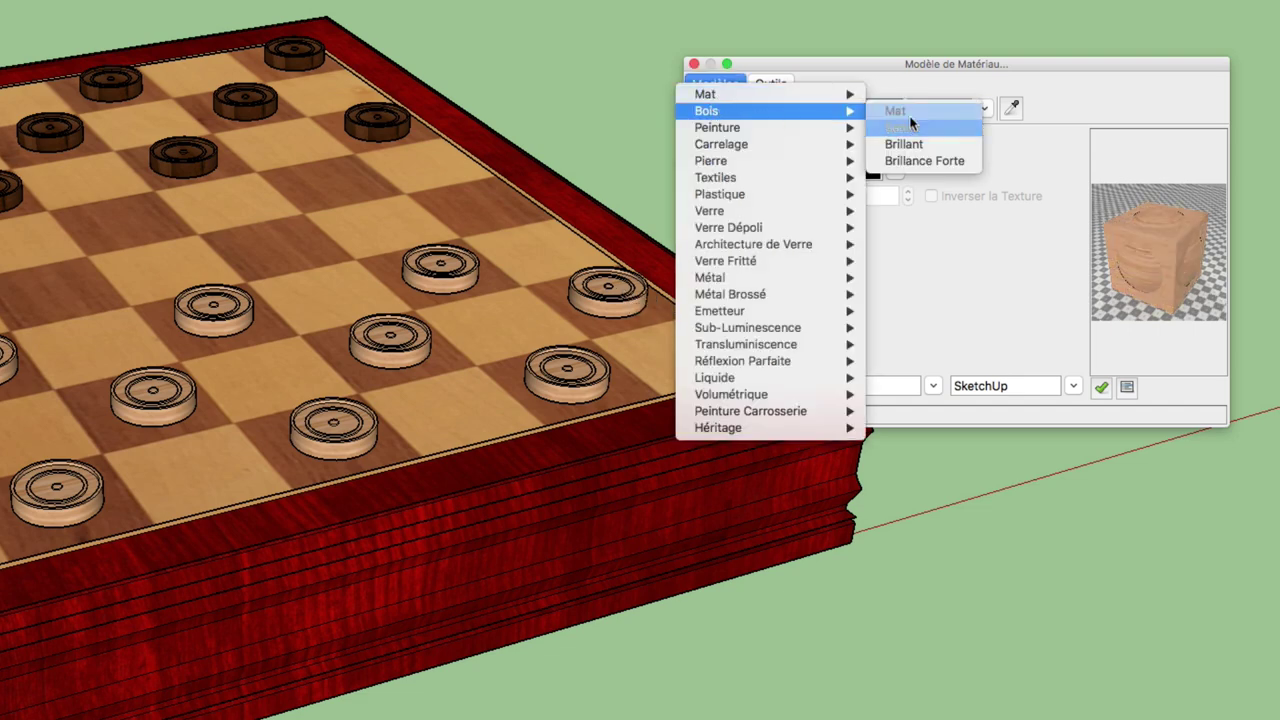
click(905, 111)
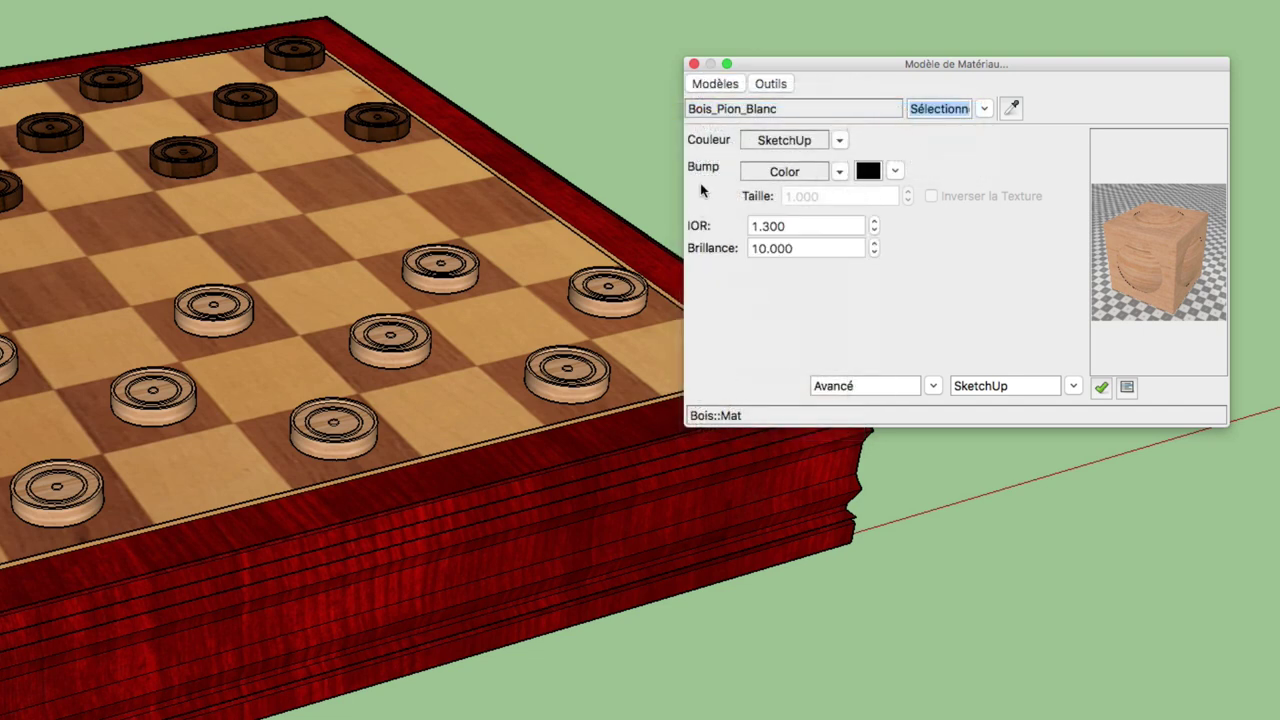
Make wood_texture and the Contour_Damier border matte wood
click(1014, 107)
click(396, 132)
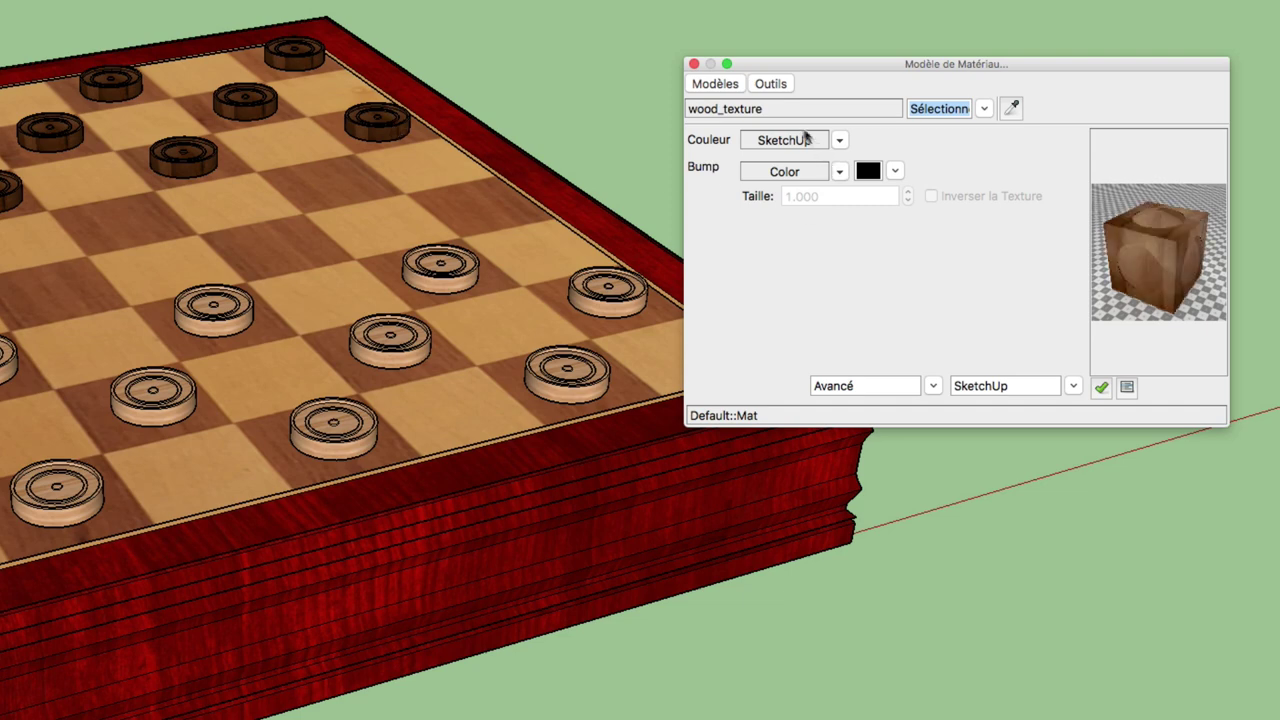
click(721, 83)
mouse_move(740, 110)
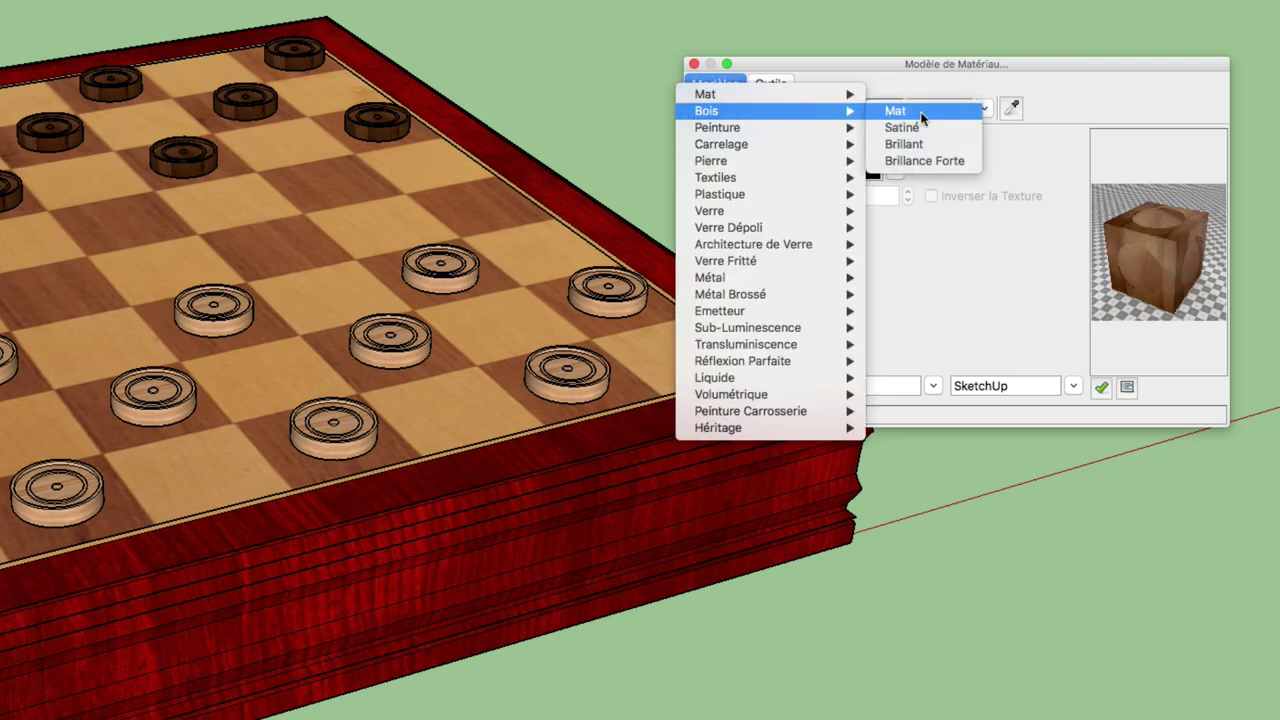
click(922, 118)
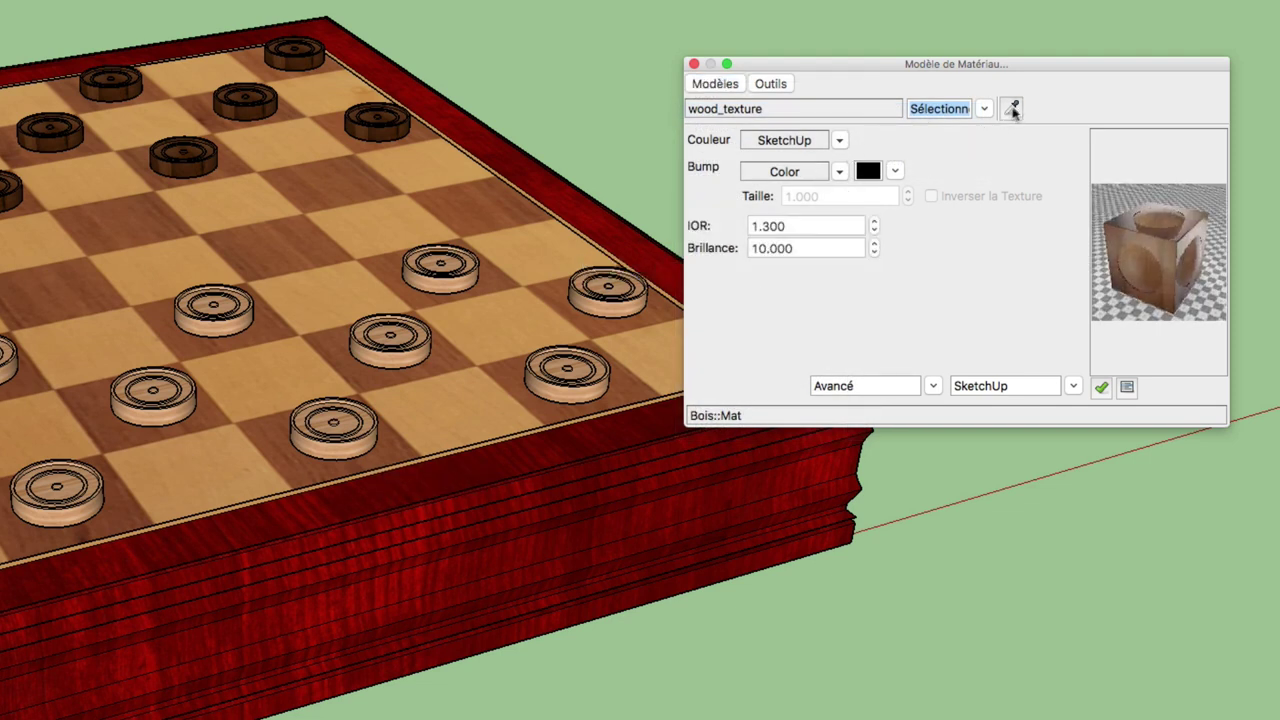
scroll(586, 429, up, 2)
scroll(586, 429, up, 3)
scroll(580, 415, up, 1)
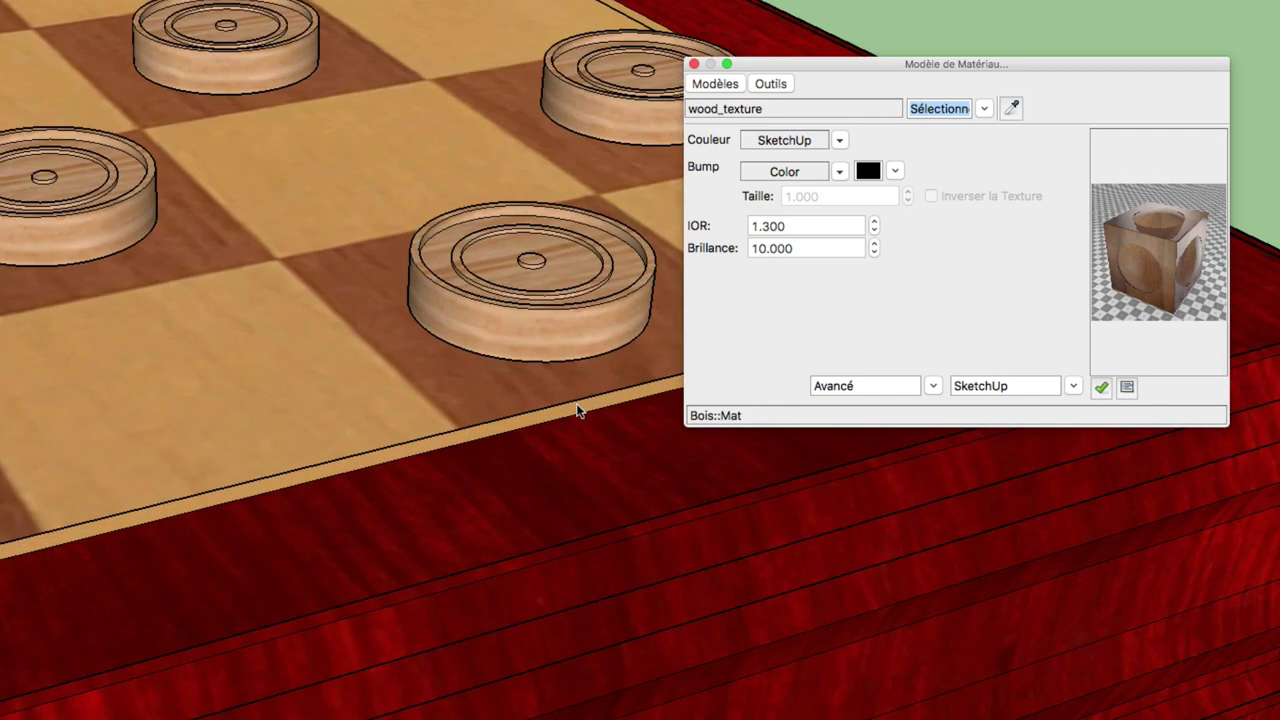
click(580, 405)
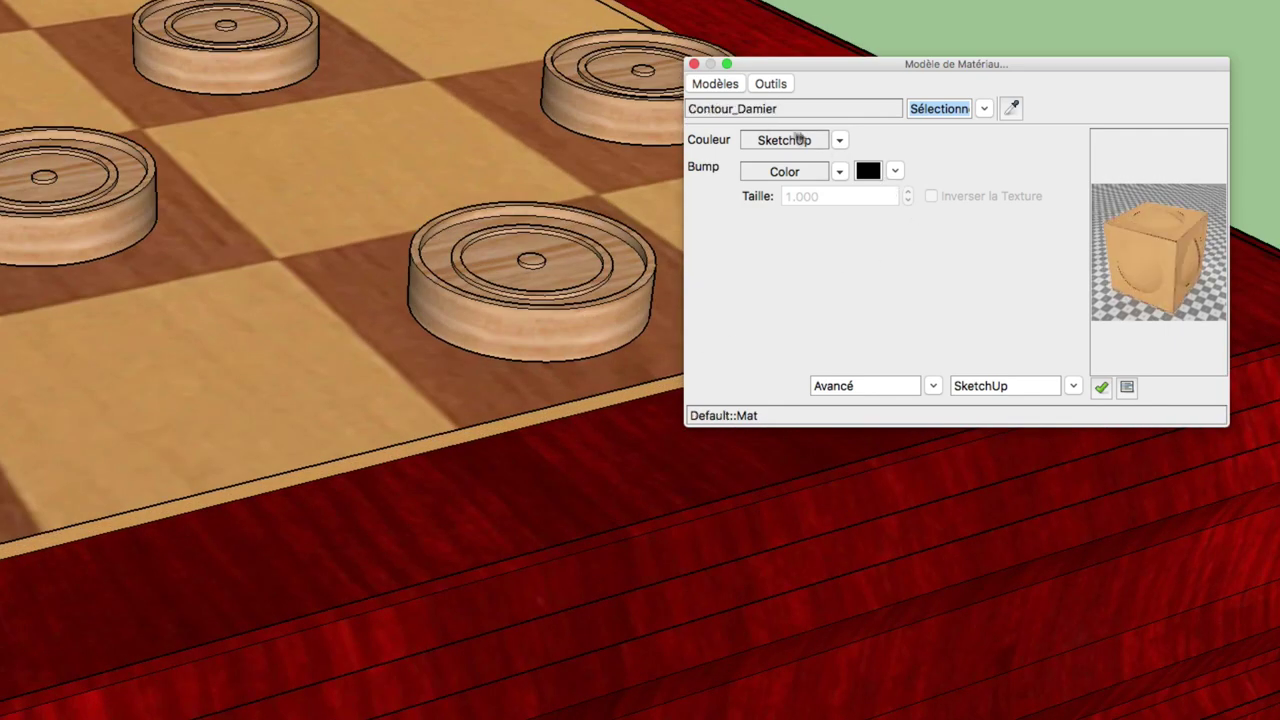
click(729, 85)
mouse_move(720, 111)
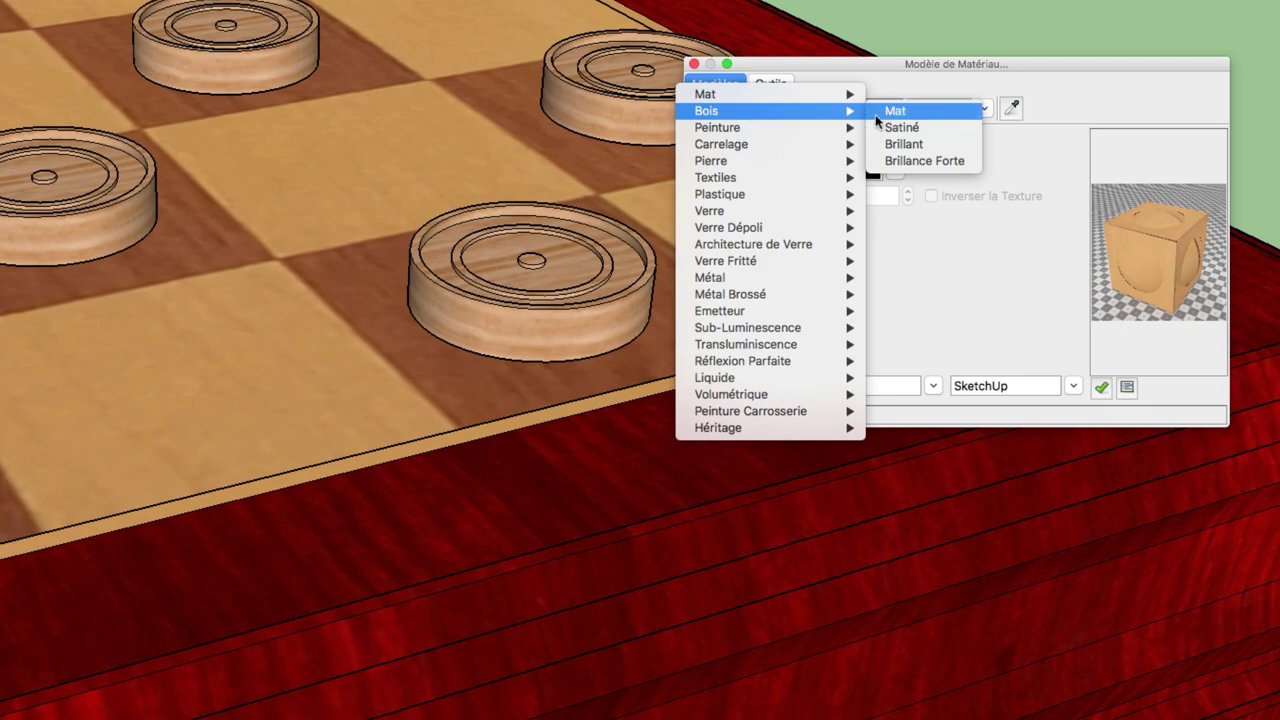
click(875, 114)
Keep colour as the bump source and close the material editor
scroll(454, 327, down, 3)
scroll(454, 327, down, 3)
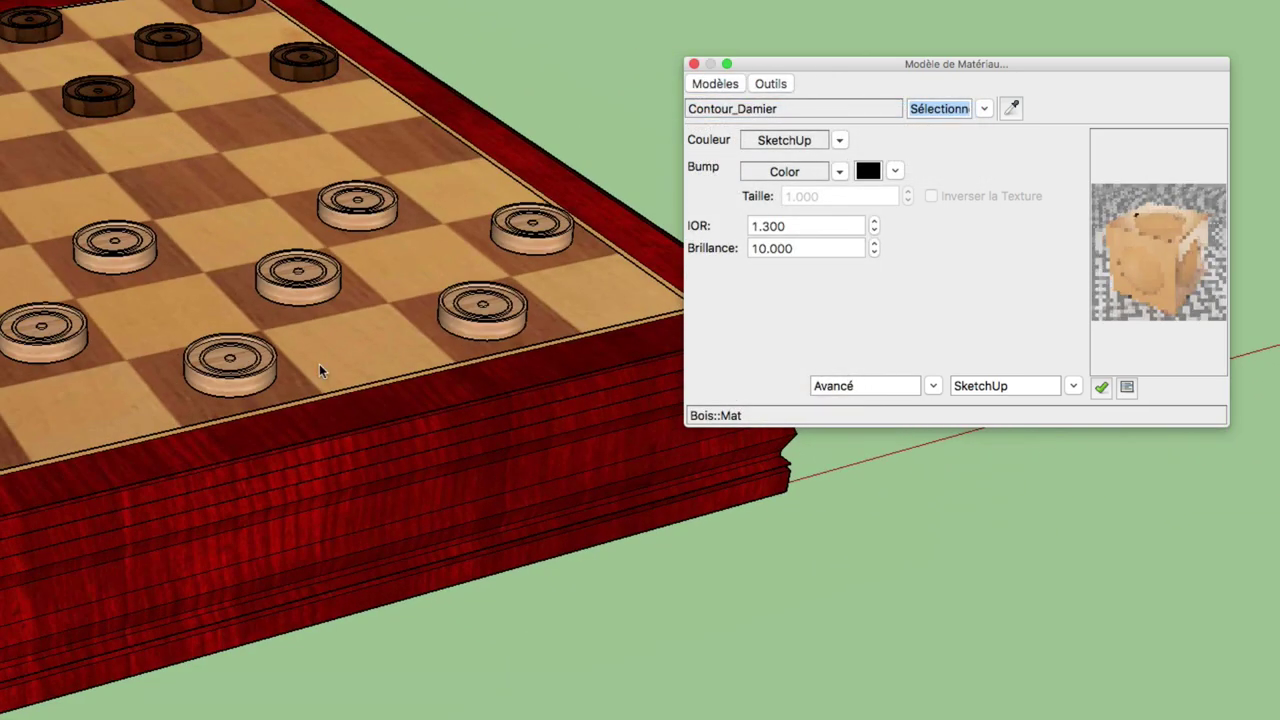
mouse_move(319, 370)
middle_down()
mouse_move(213, 428)
mouse_move(437, 400)
middle_up()
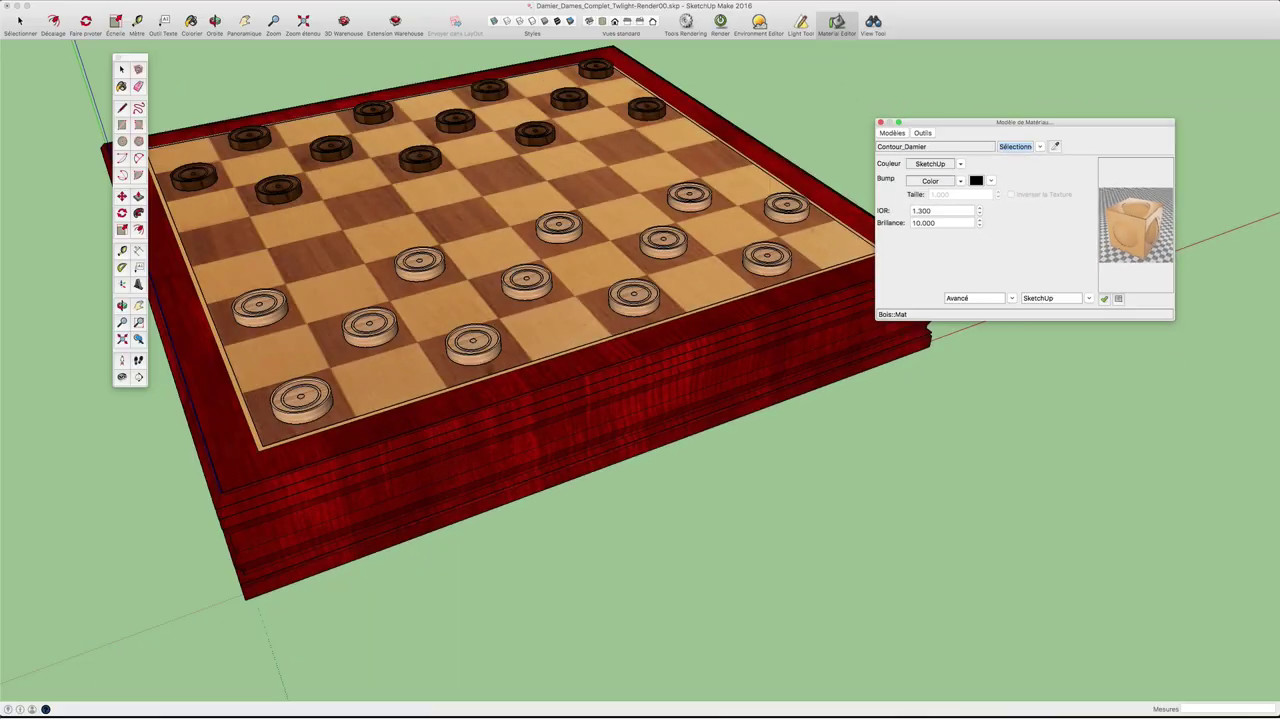
drag(948, 126, 1006, 69)
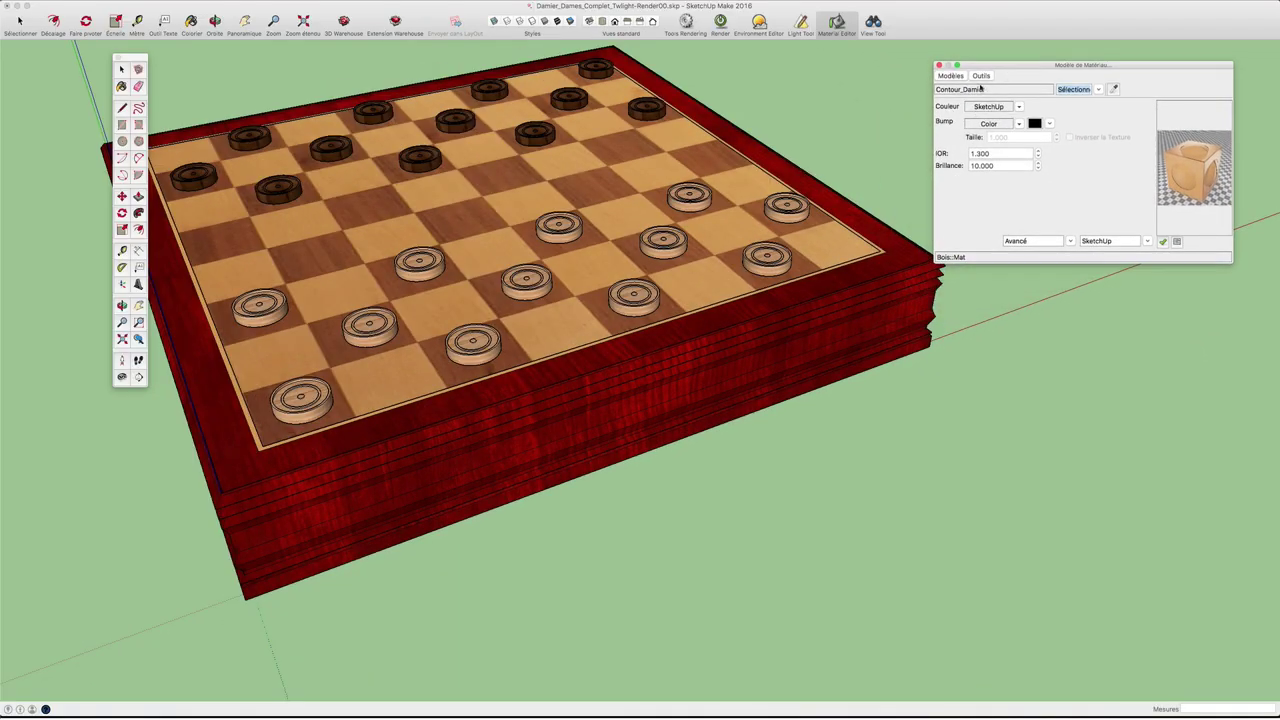
click(1019, 124)
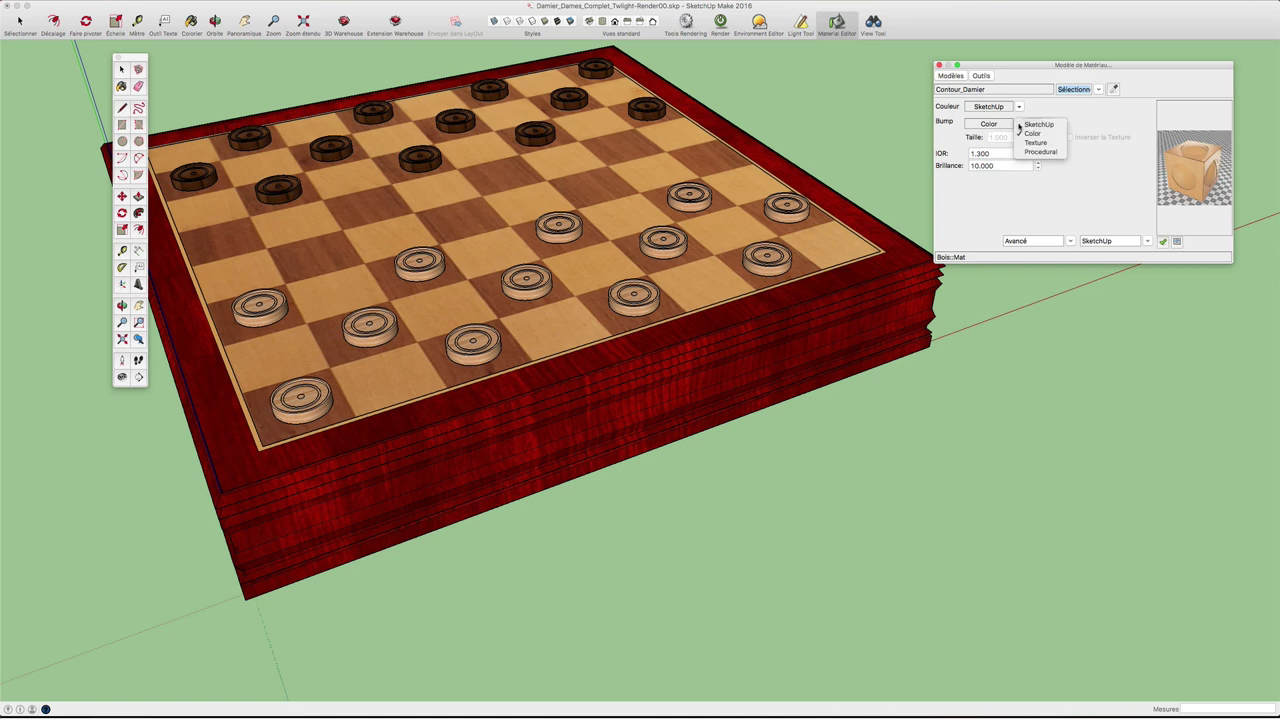
click(1039, 112)
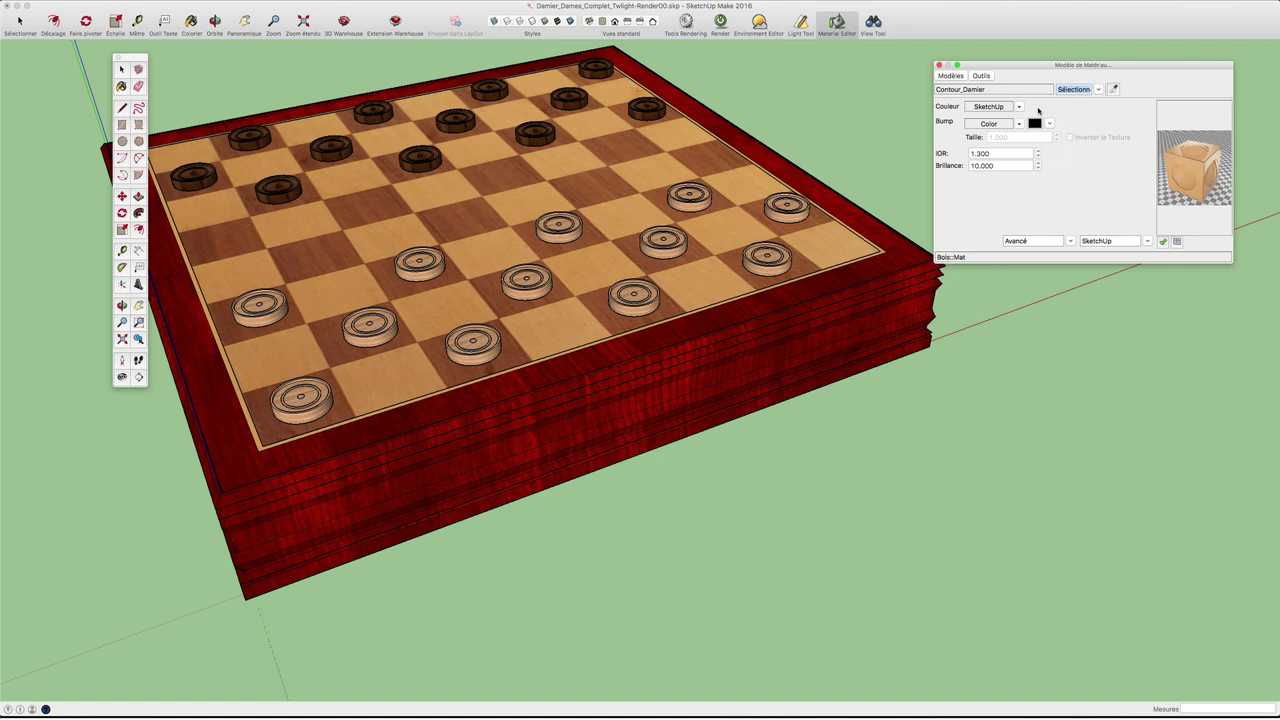
drag(1047, 66, 1020, 62)
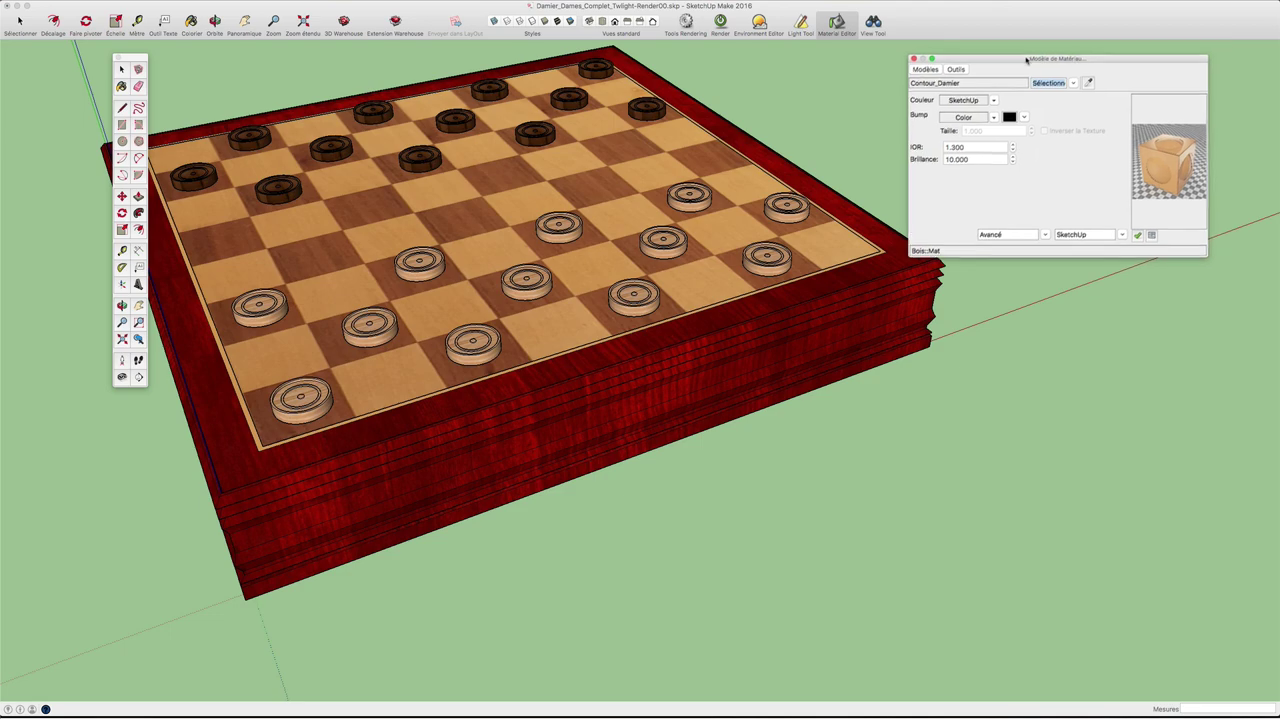
middle_drag(938, 371, 927, 344)
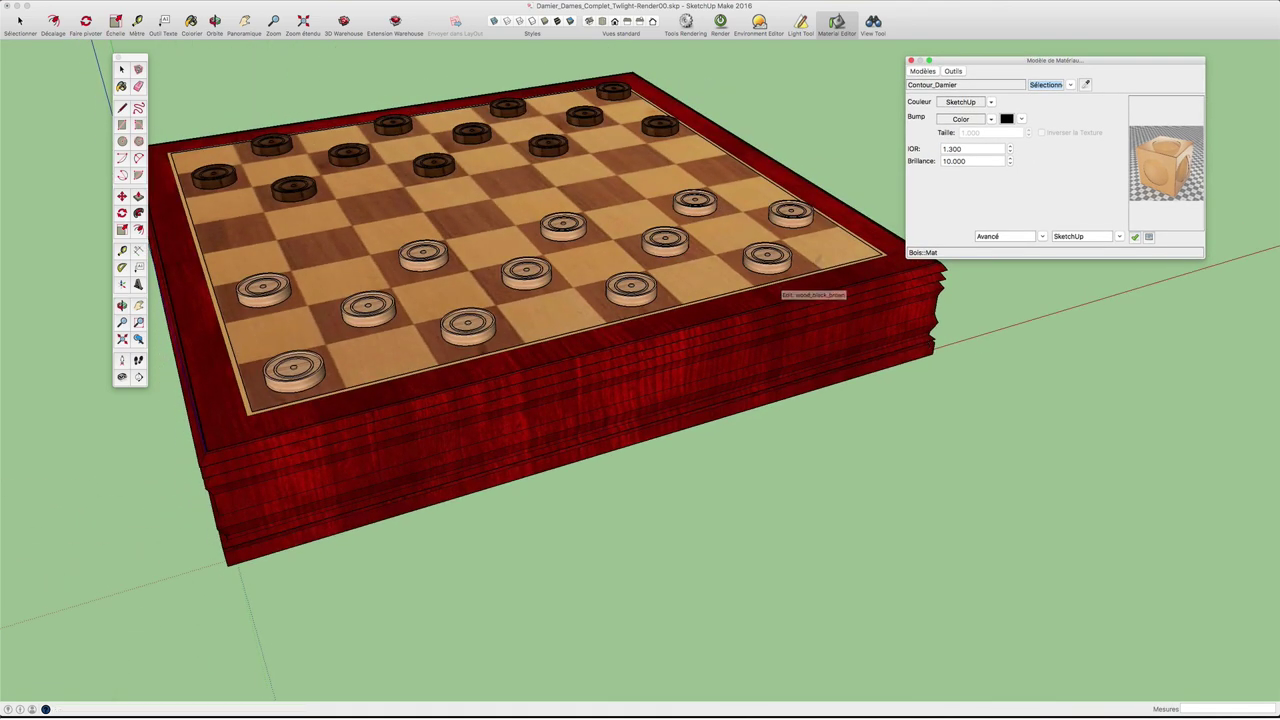
click(836, 21)
Set the image size to 800X600, choose the 03. Low+ preset and start rendering
click(722, 22)
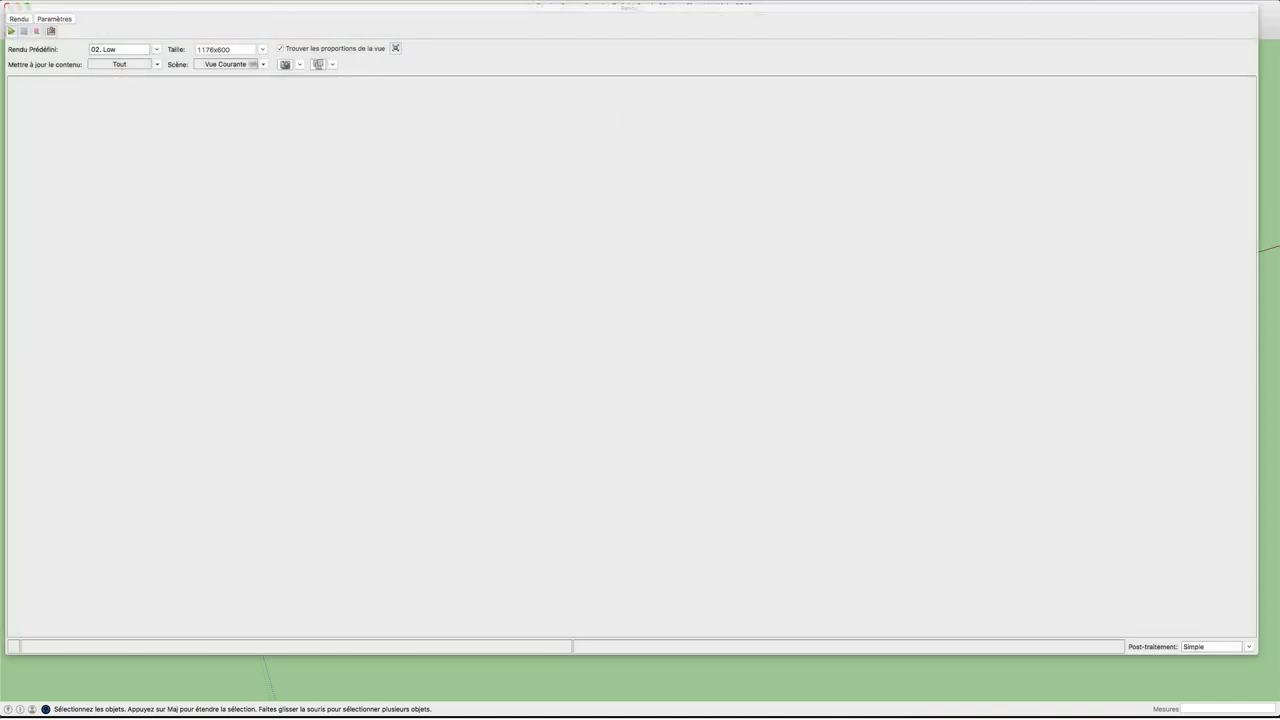
click(226, 48)
click(226, 49)
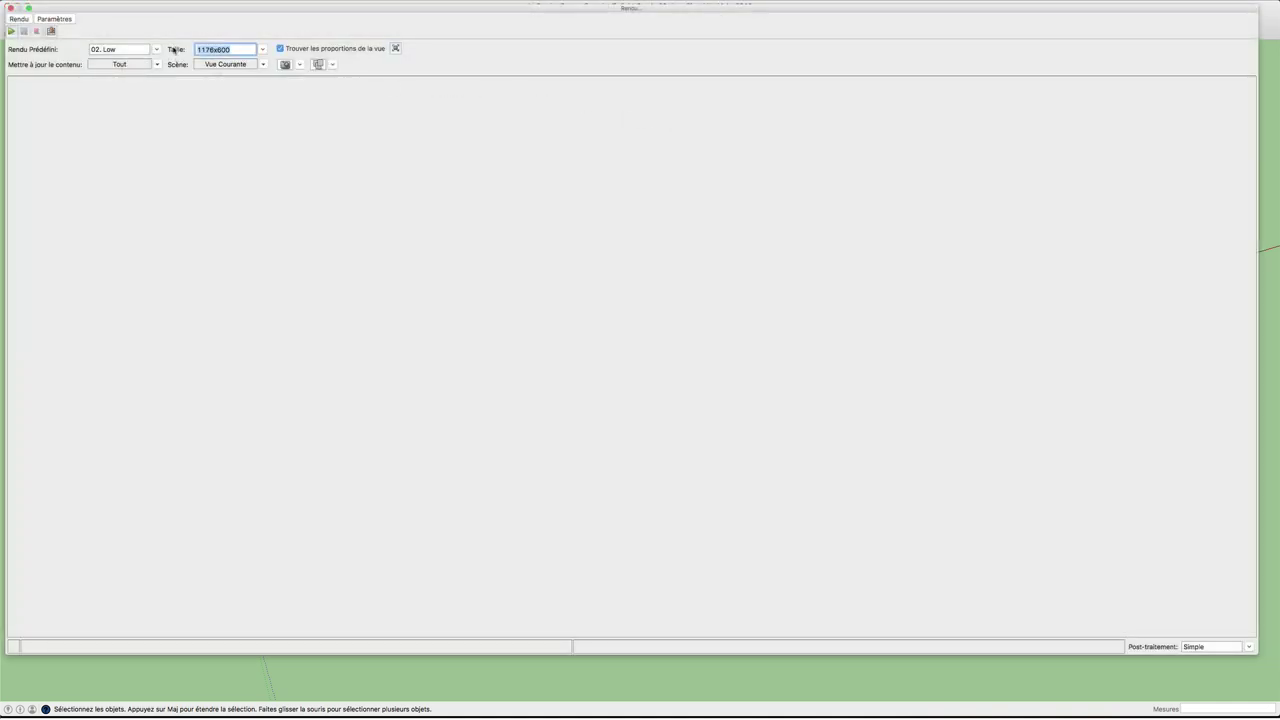
text(8)
text(00)
text(X60)
text(0)
click(156, 50)
click(161, 104)
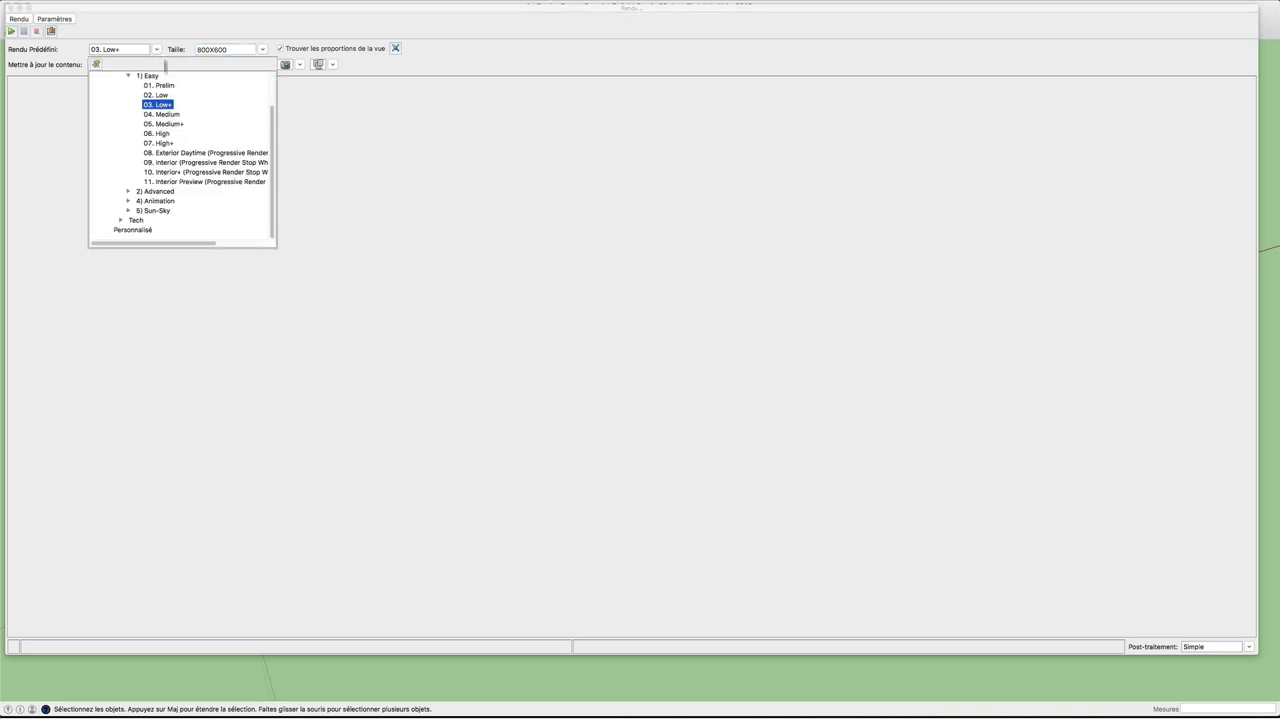
click(11, 31)
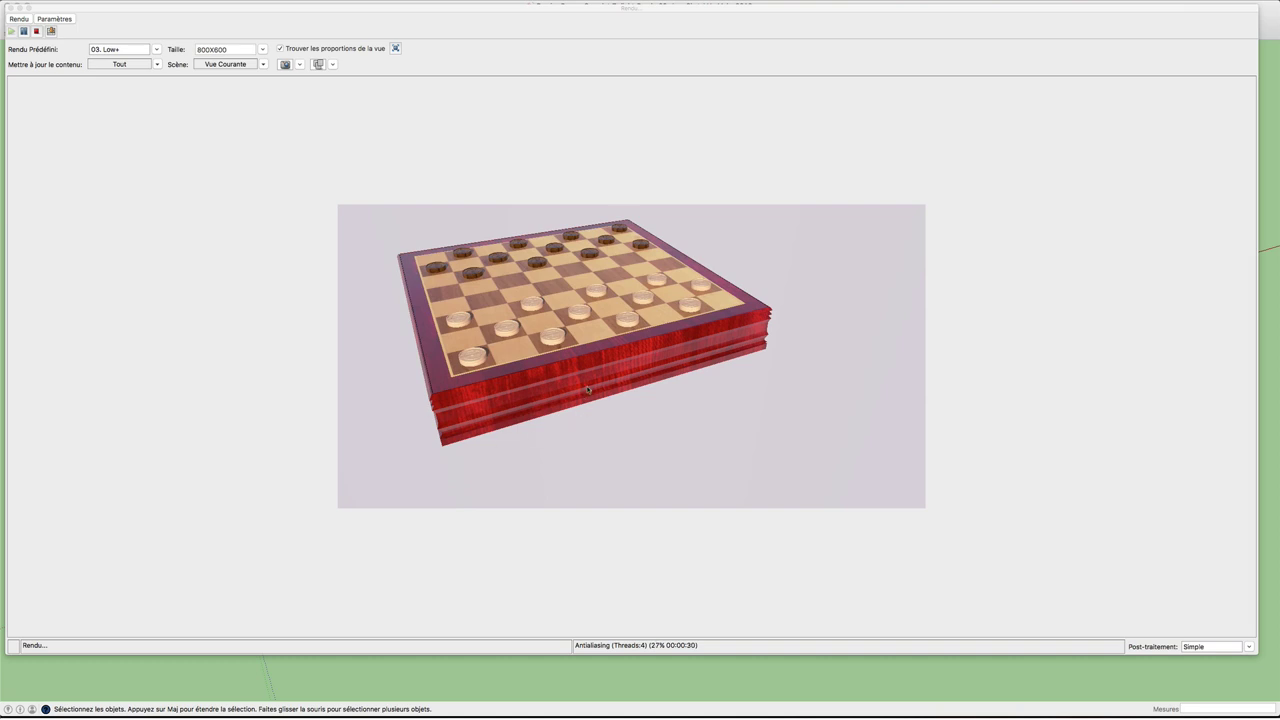
Fit the render to the window, match view proportions (2560x1306) and select 04. Medium
right_click(603, 311)
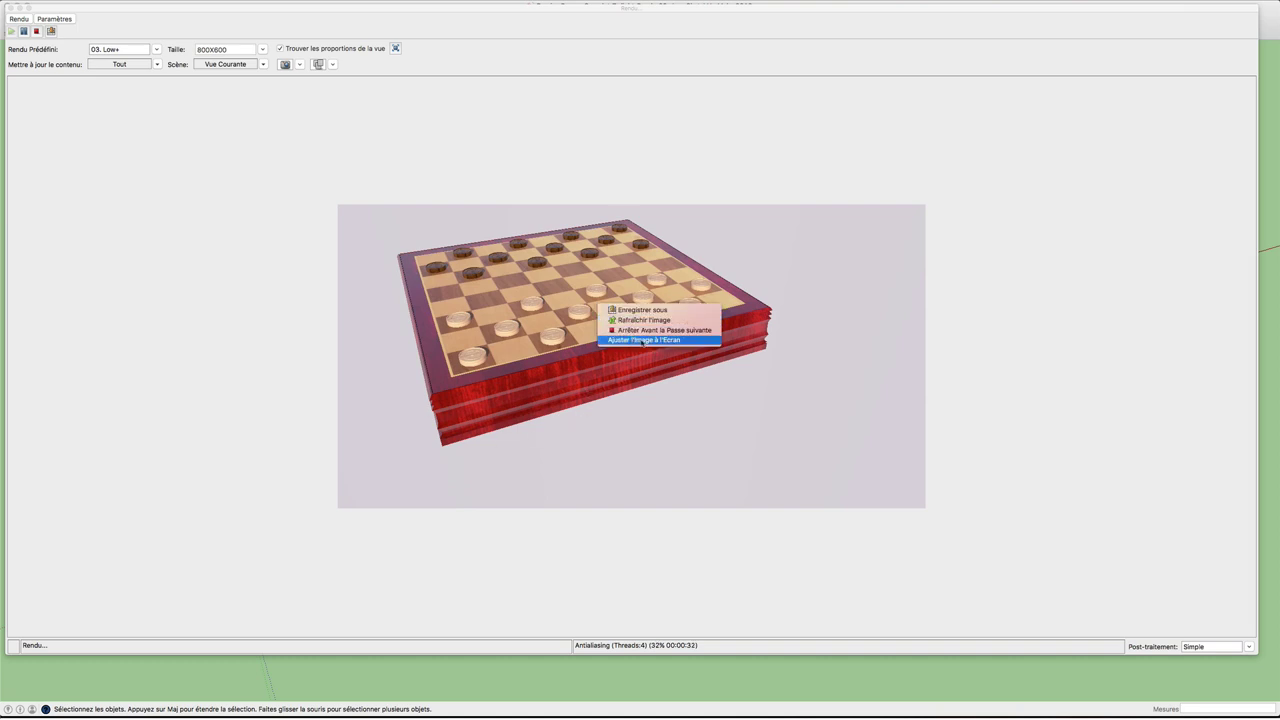
click(648, 340)
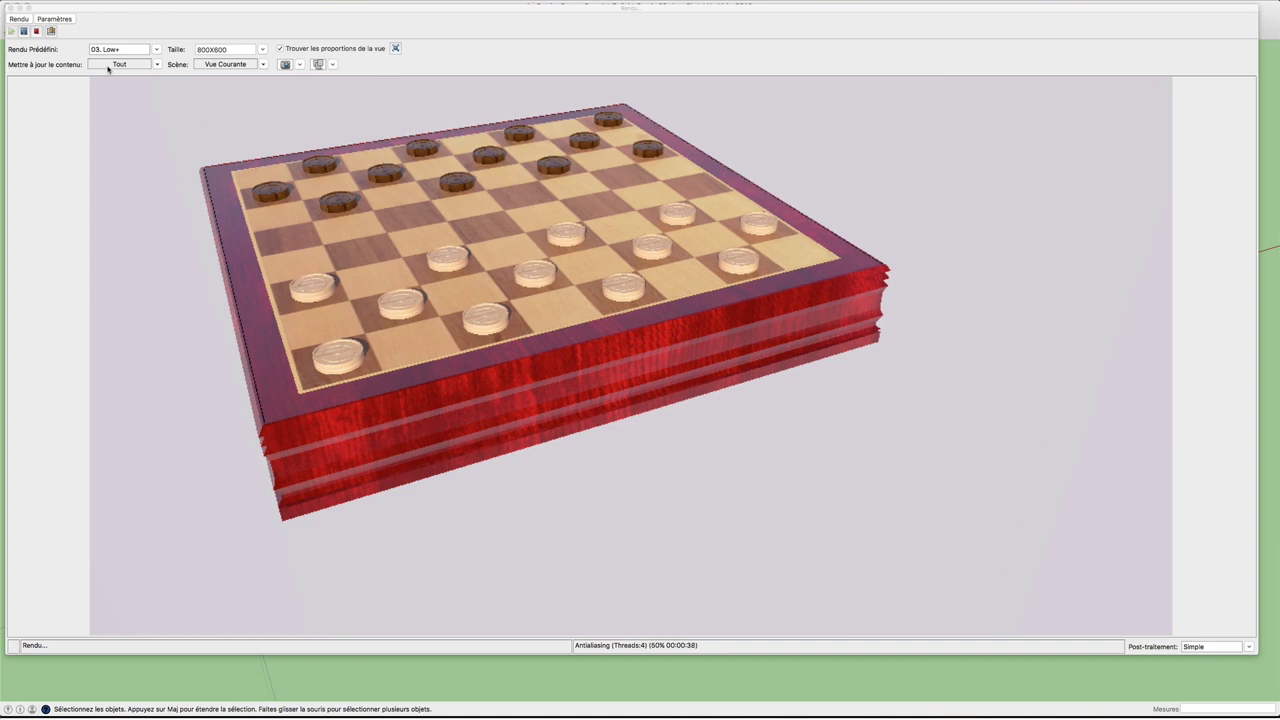
click(396, 48)
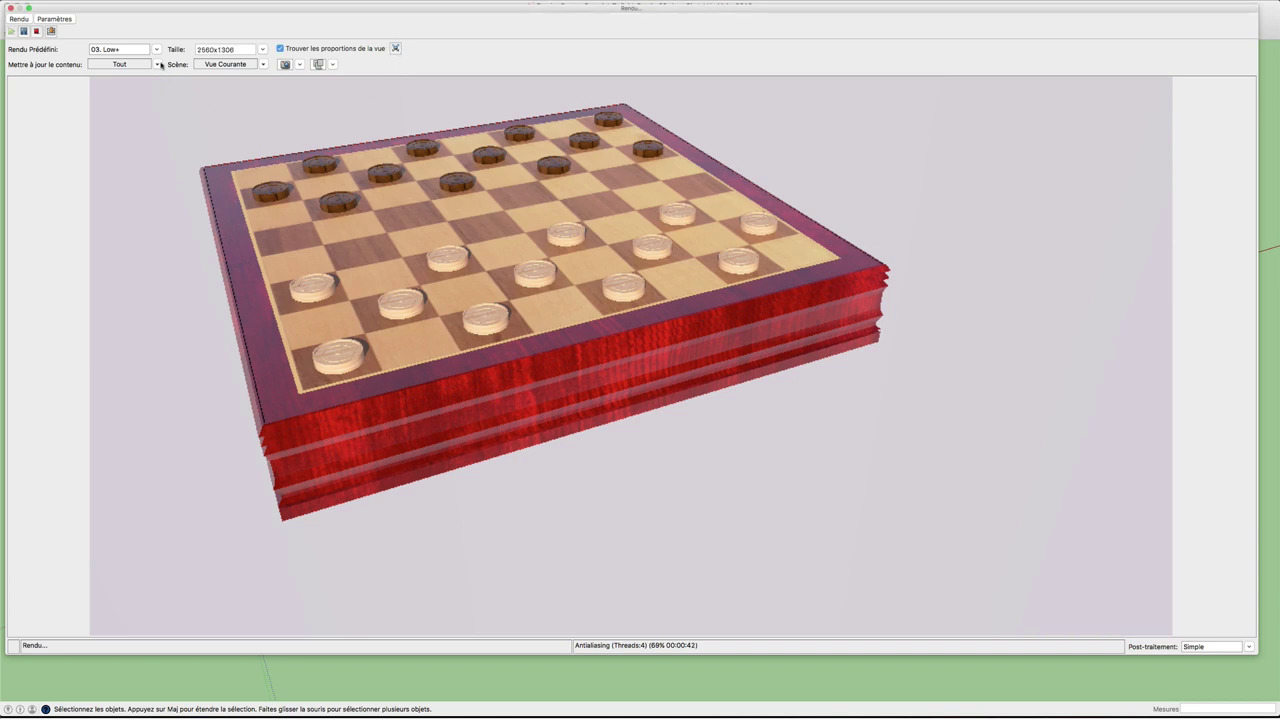
click(157, 49)
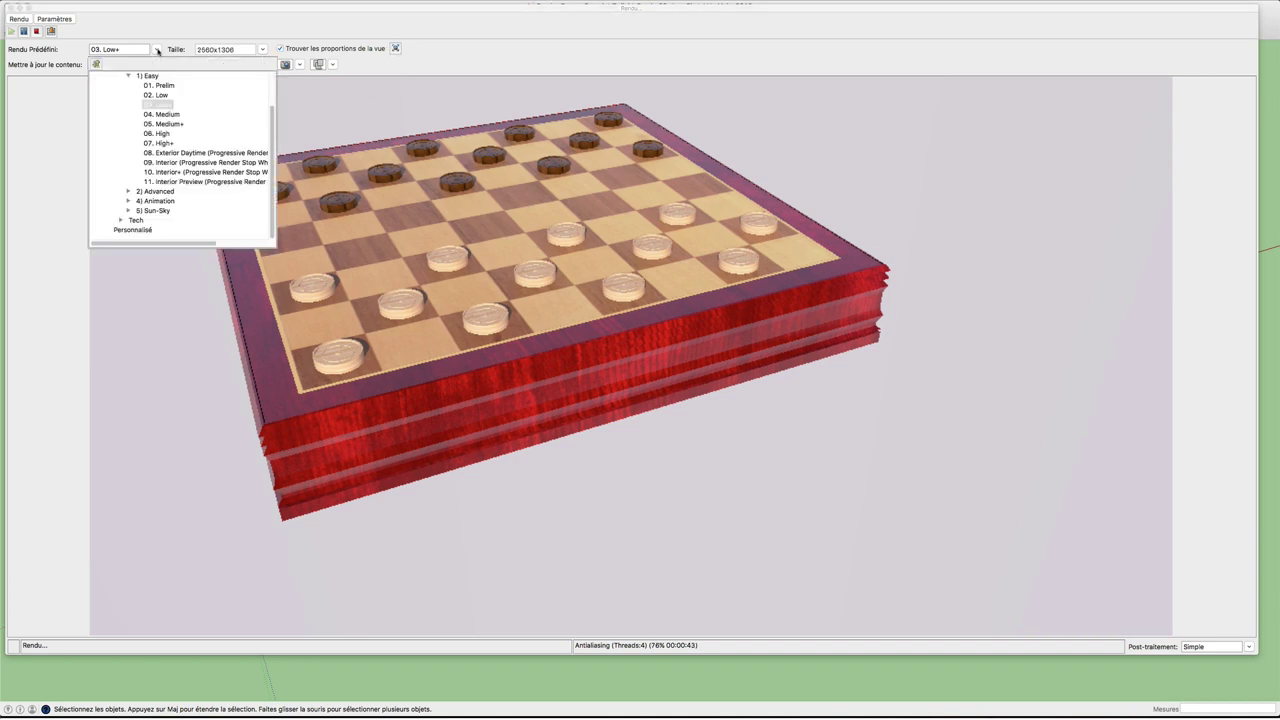
click(162, 114)
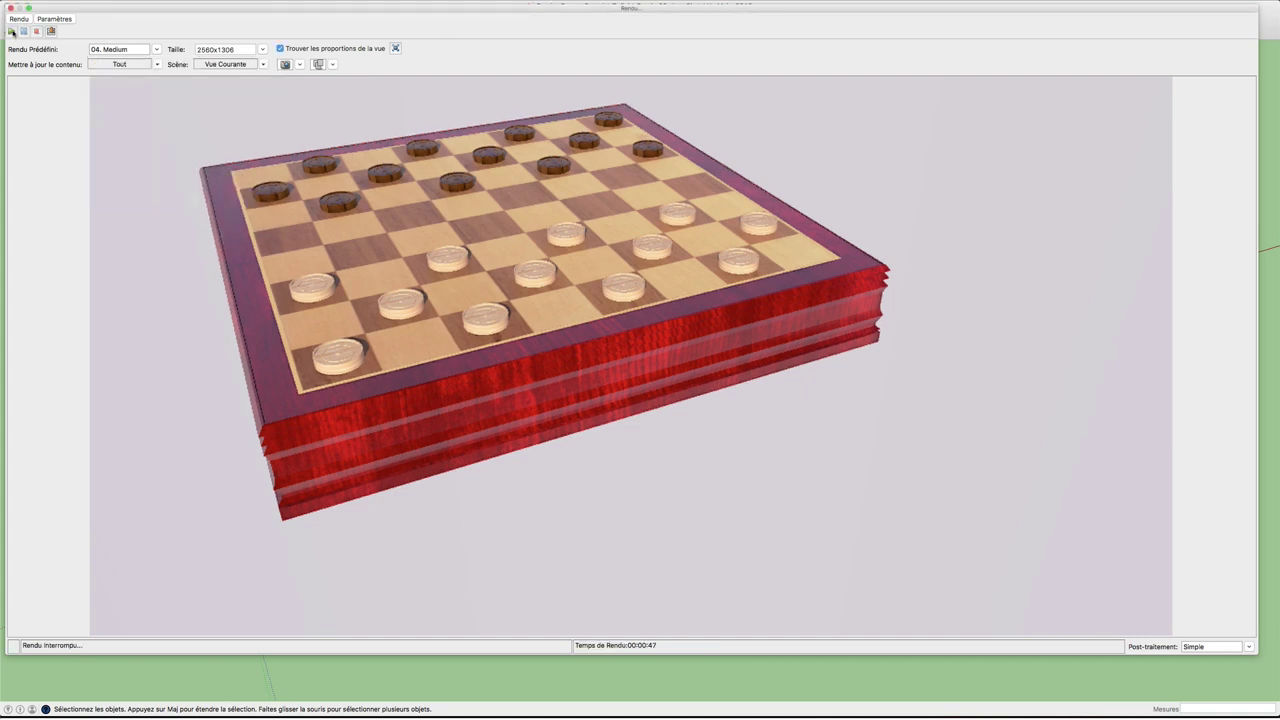
Start the 04. Medium render, declining to save the previous image
click(11, 33)
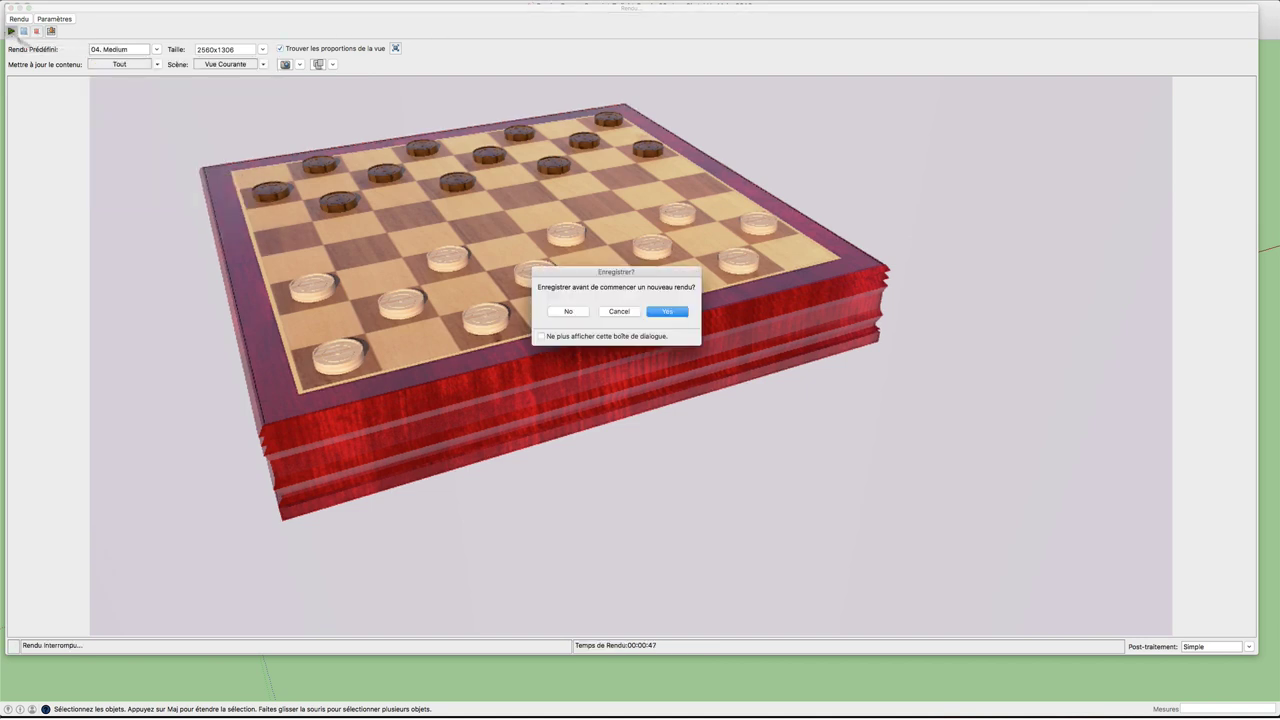
click(573, 313)
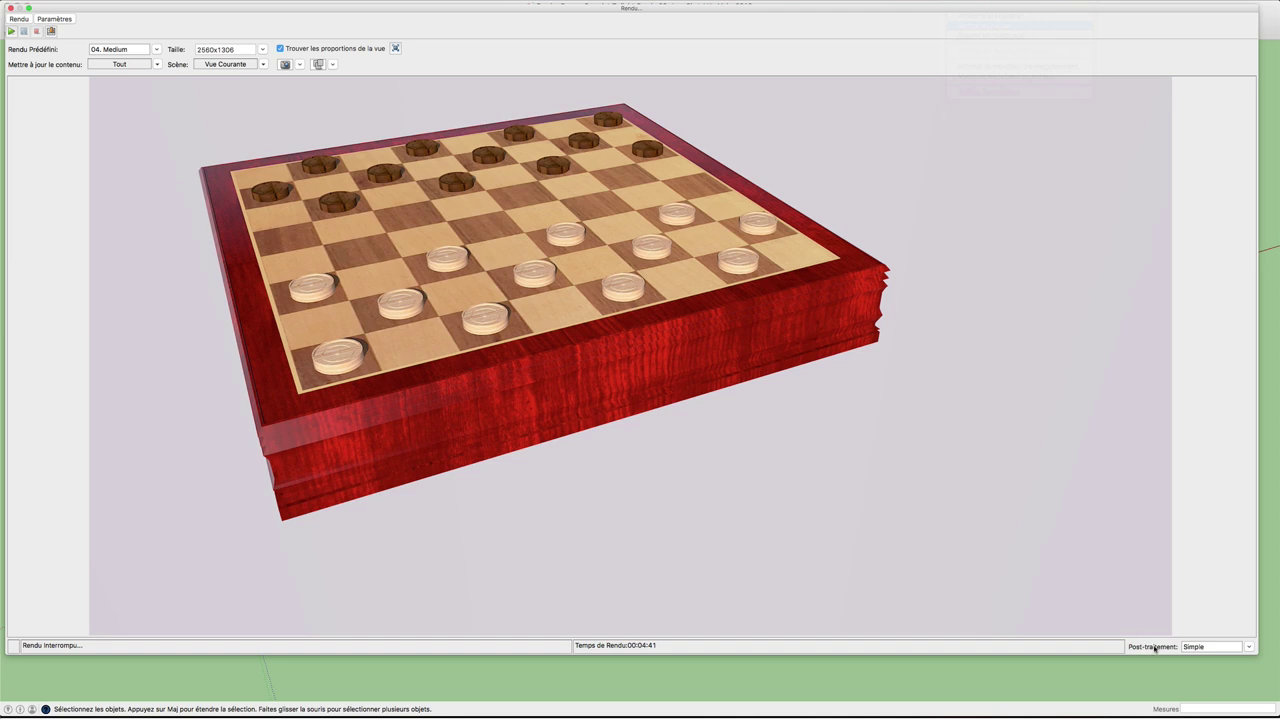
In Post-traitement, raise exposure to 1.10 and lower gamma to 0.90
click(1249, 648)
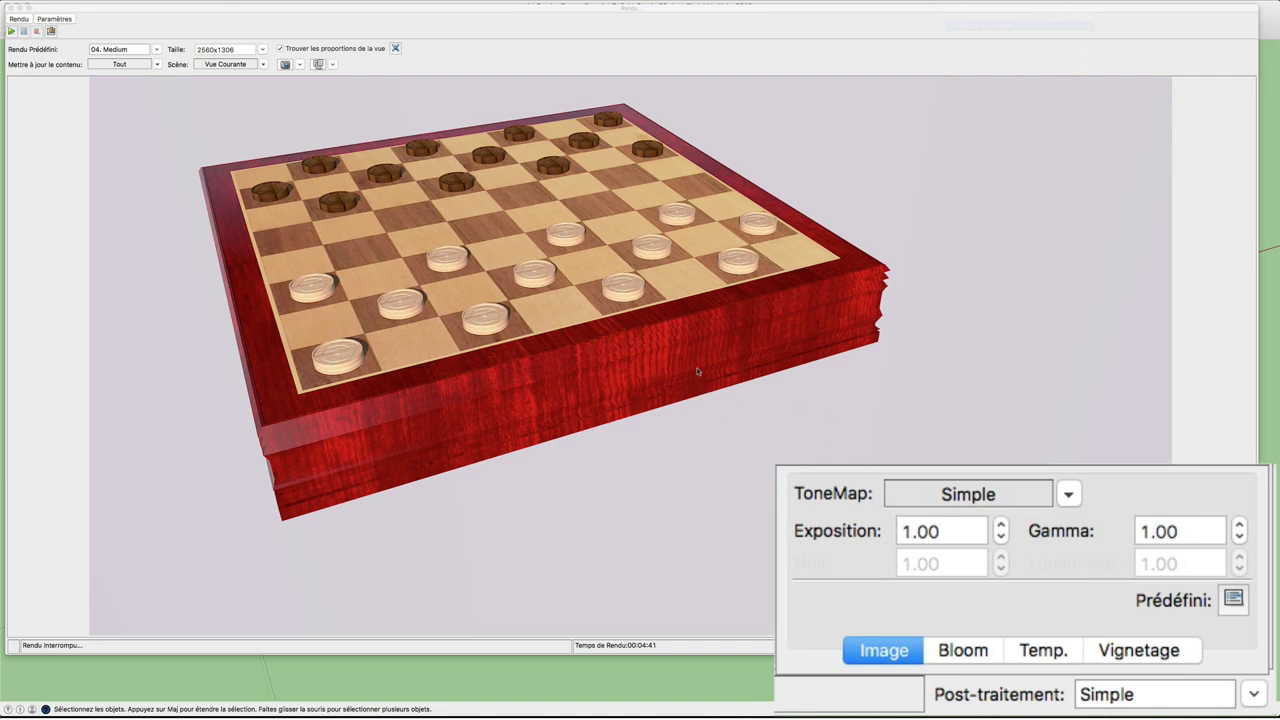
click(1001, 525)
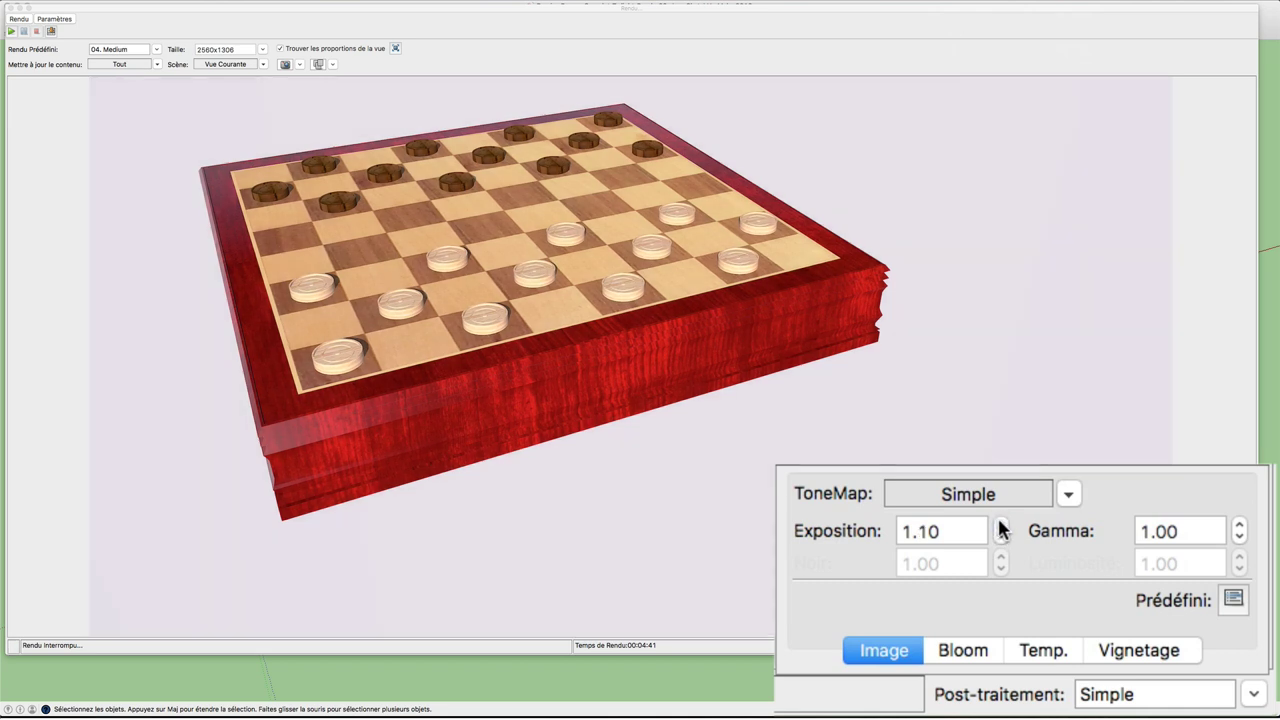
click(1240, 538)
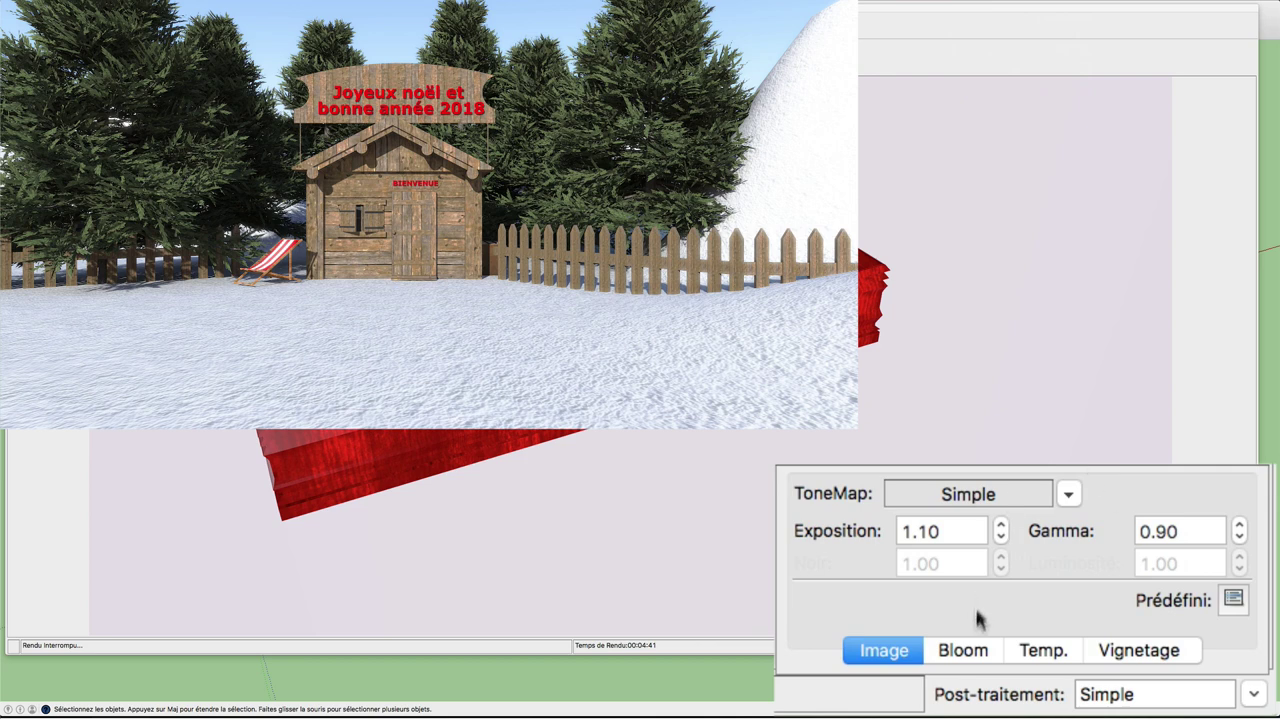
Try bloom then turn it off, and enable colour temperature adjustment at 6500
click(961, 654)
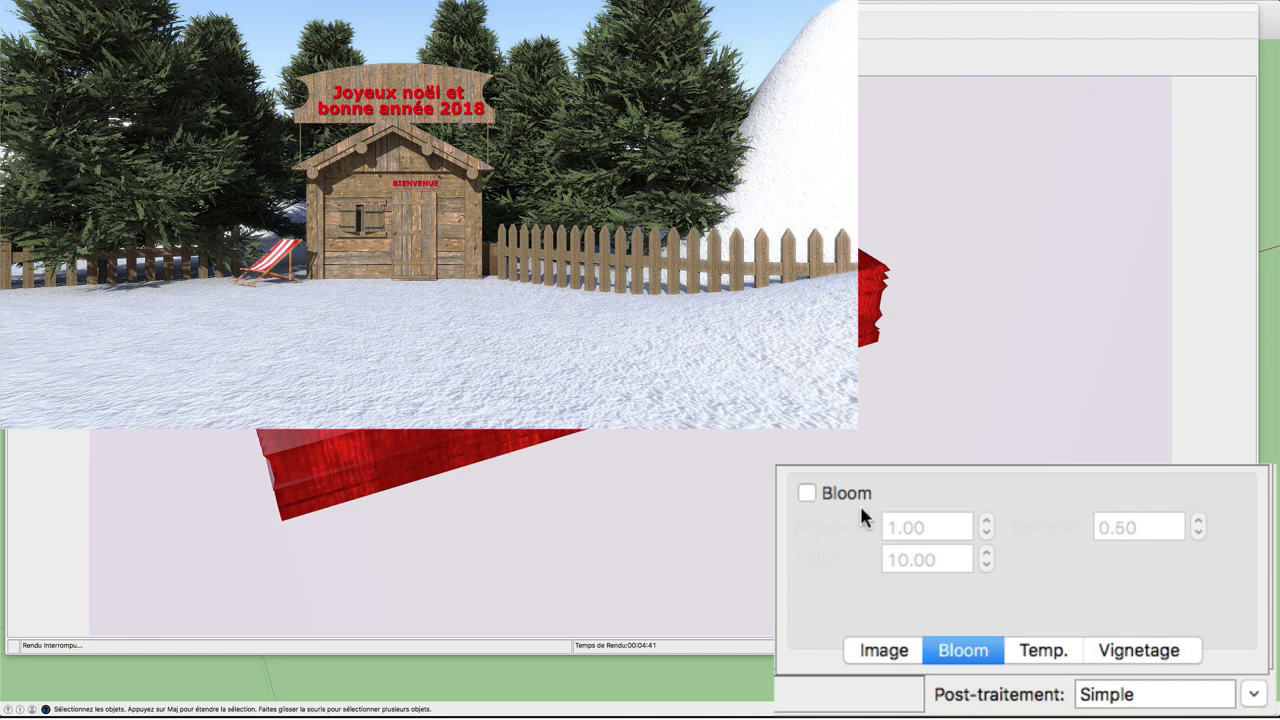
click(806, 493)
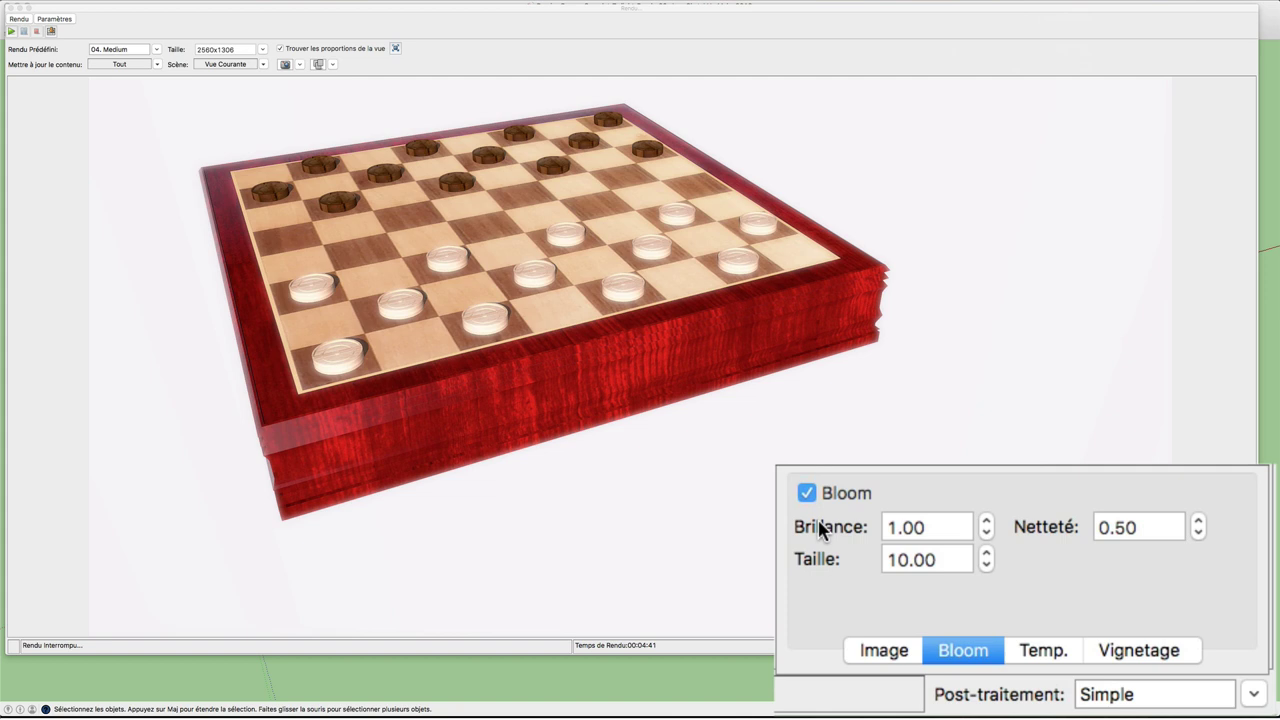
click(807, 493)
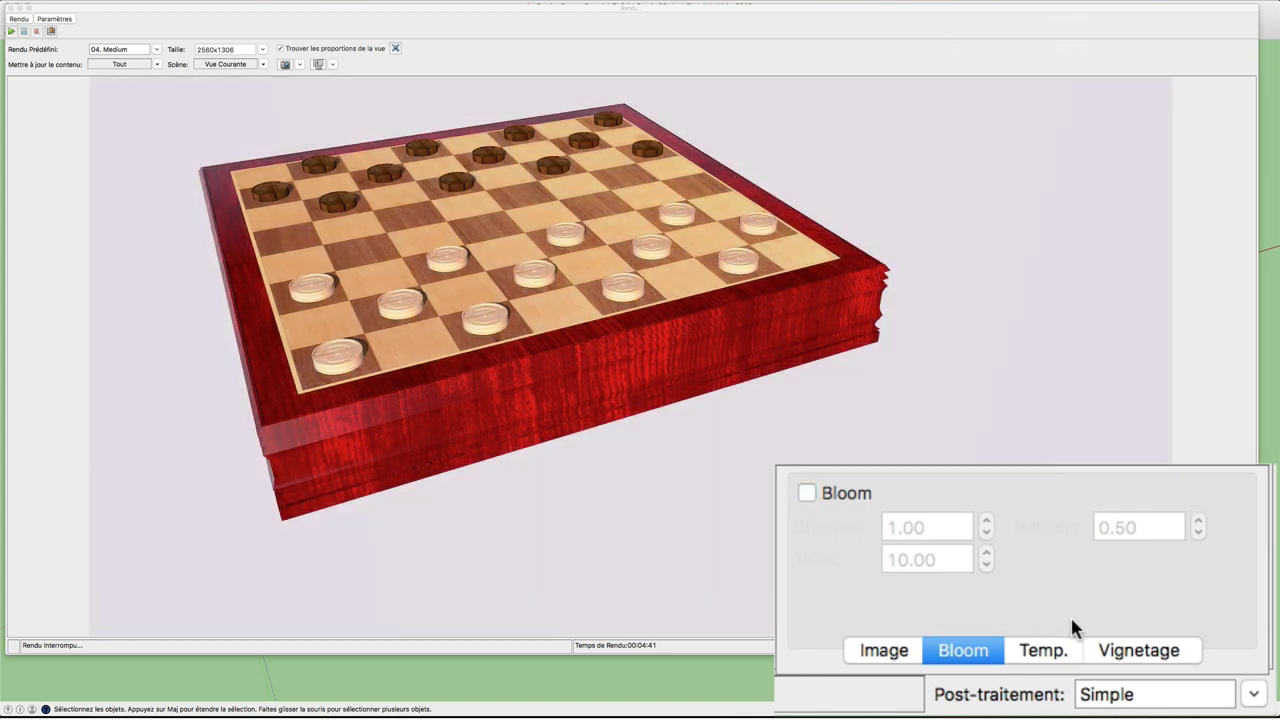
click(1045, 655)
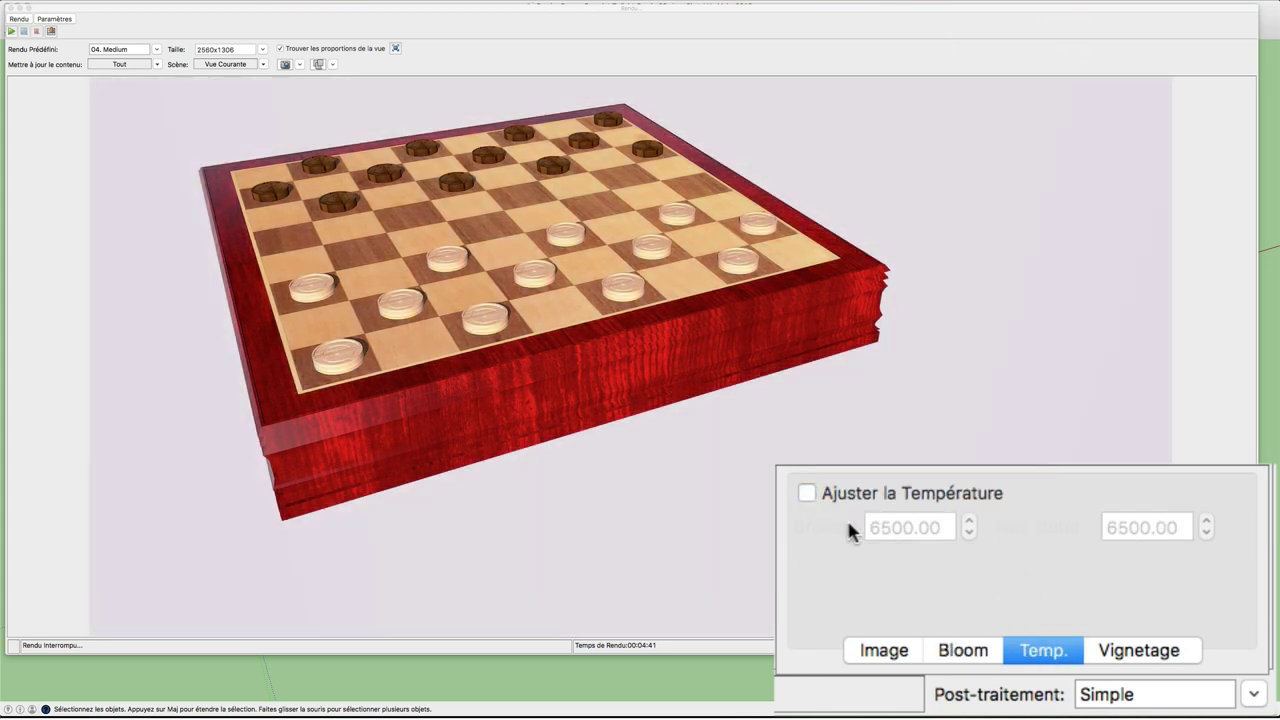
click(807, 493)
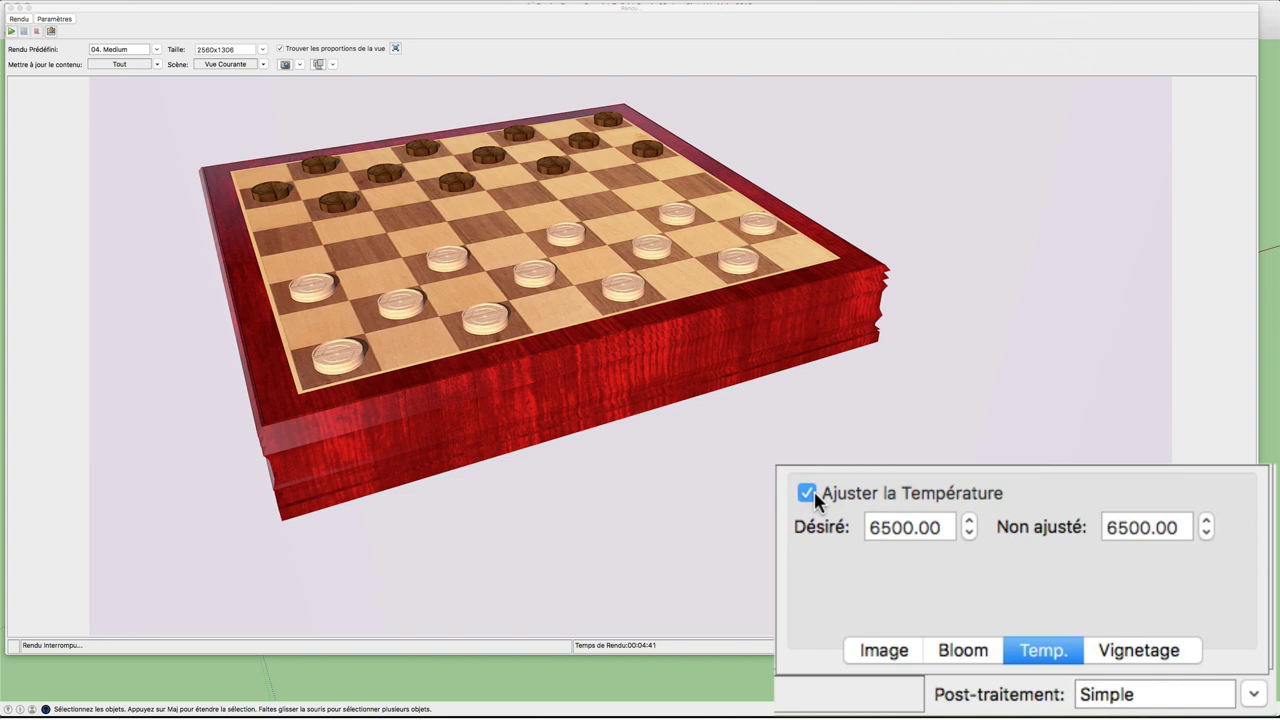
Add a vignette (0.20 hotspot, 1.50 falloff, 0.50 alpha) and return to the Image tab
click(1140, 651)
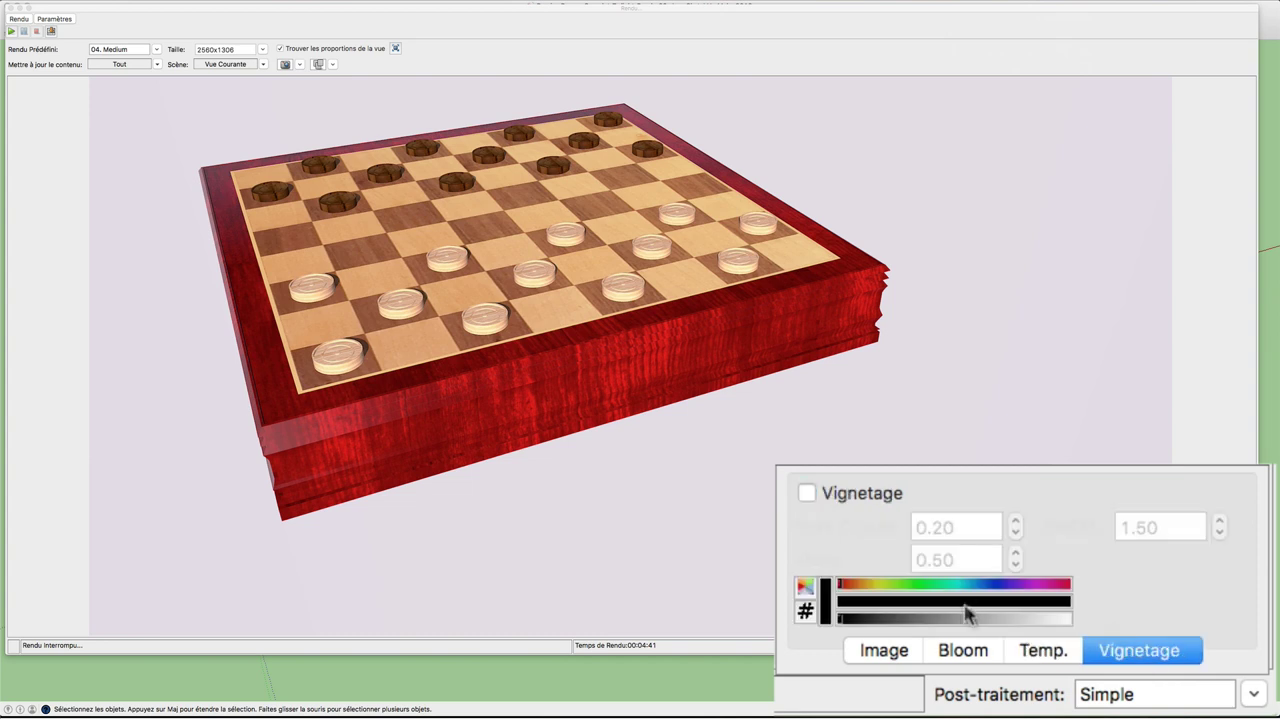
click(807, 492)
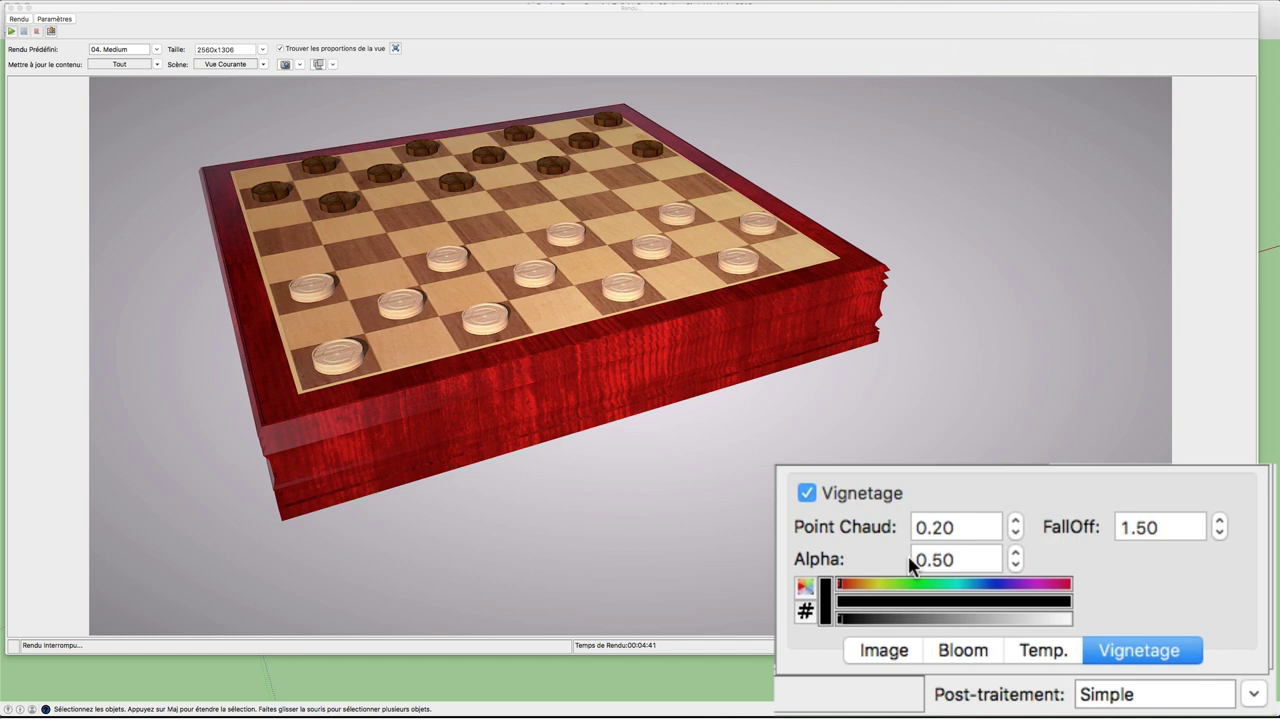
click(890, 651)
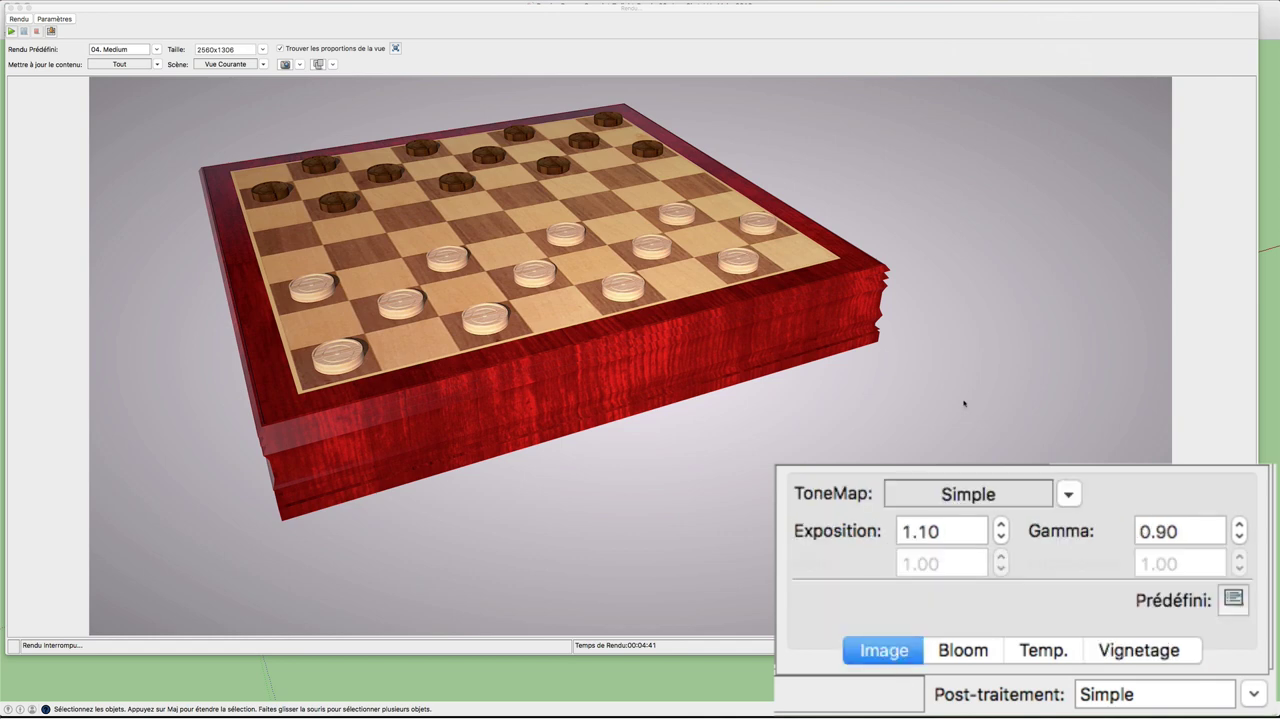
Start saving the post-processed Twilight render image, then cancel without saving it
click(51, 31)
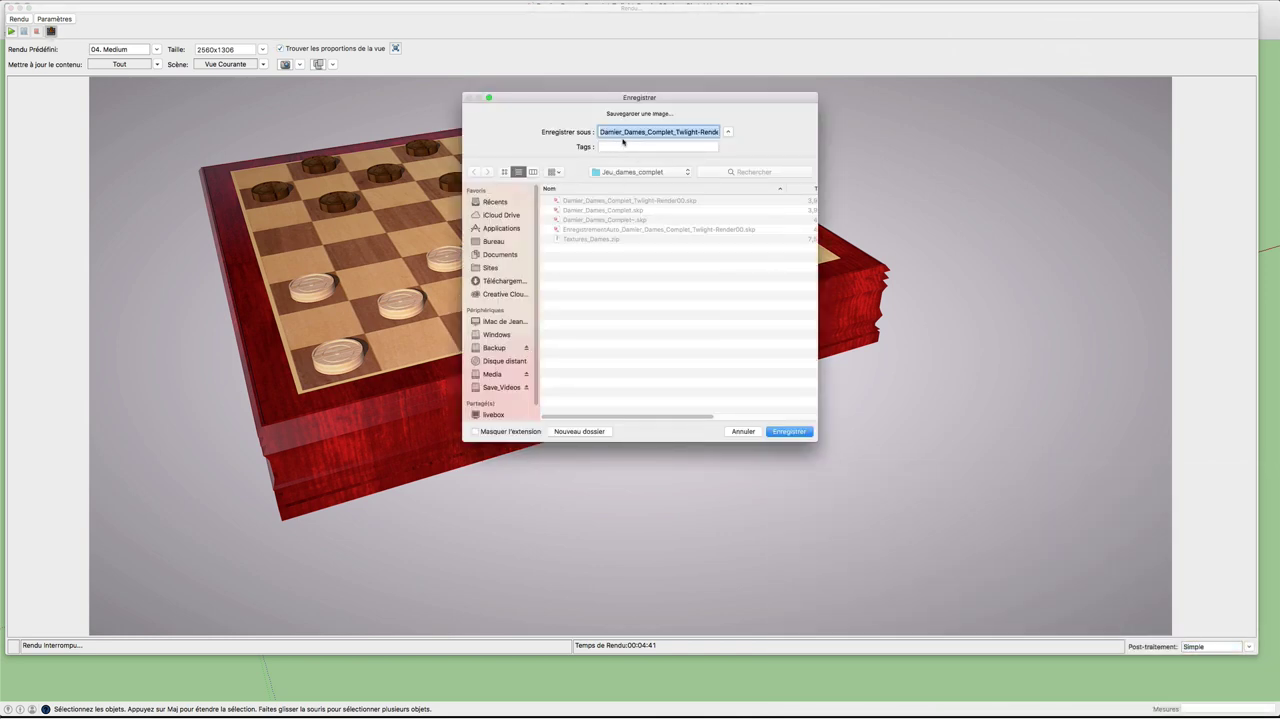
click(748, 432)
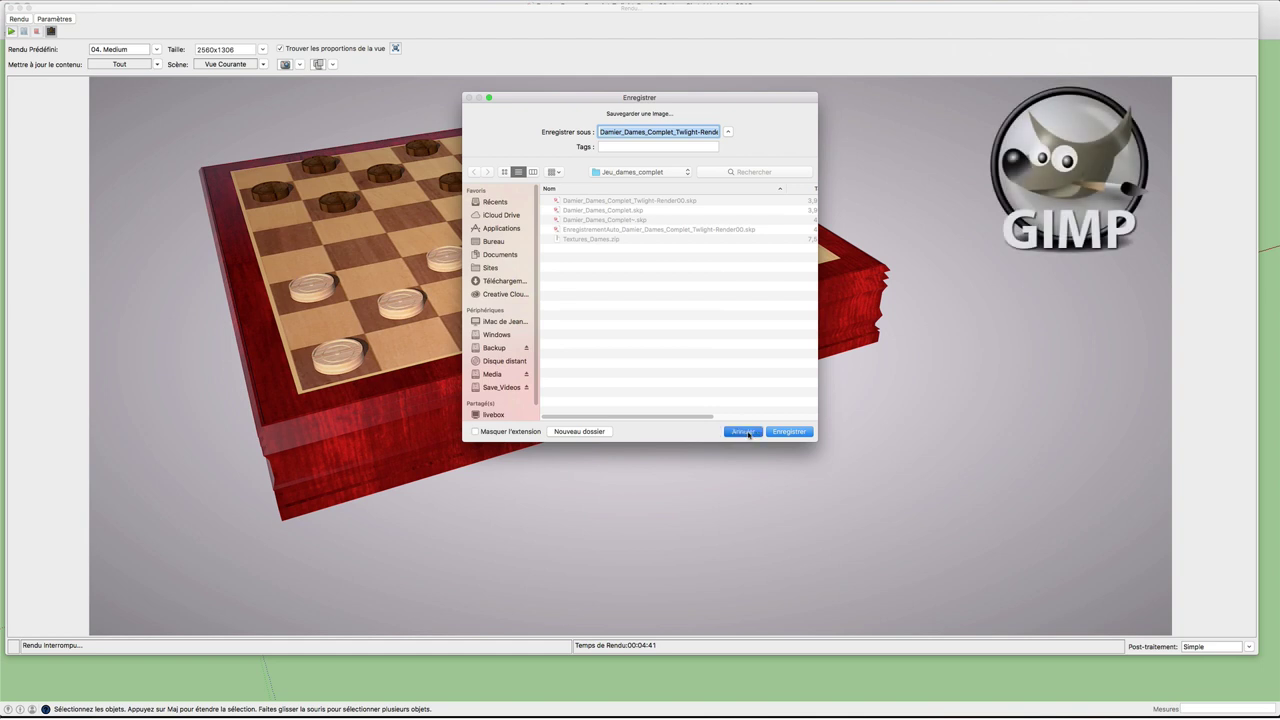